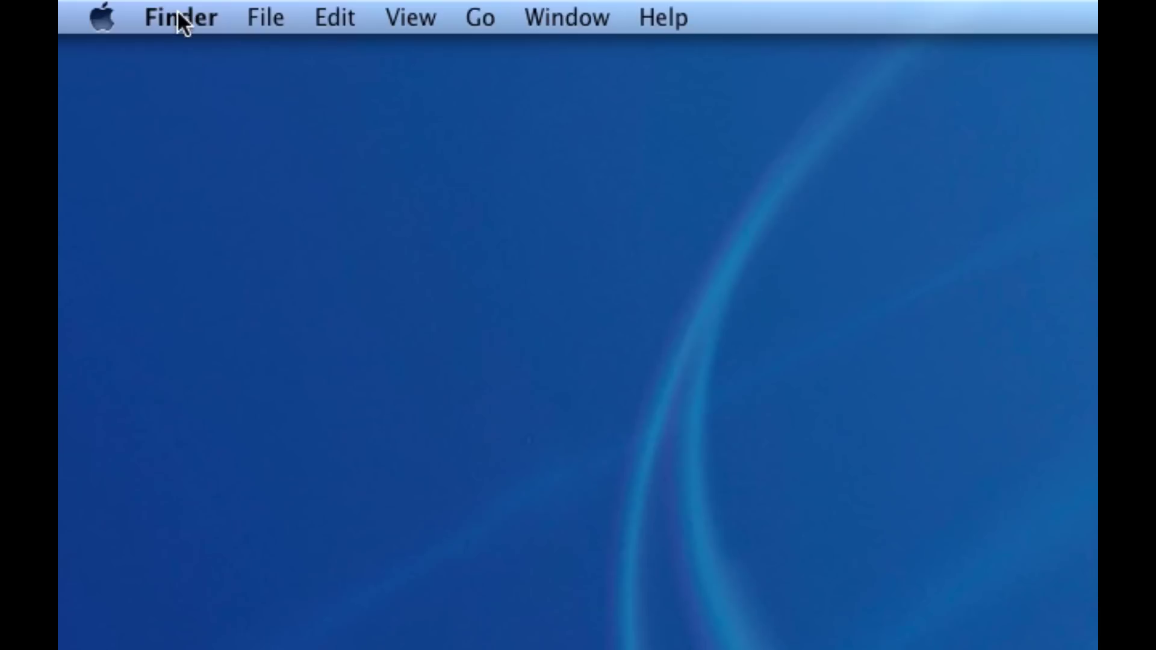
Step: Open the matiastower home folder in a new Finder window from the Go menu
{"action": "left_click", "coordinate": [479, 18]}
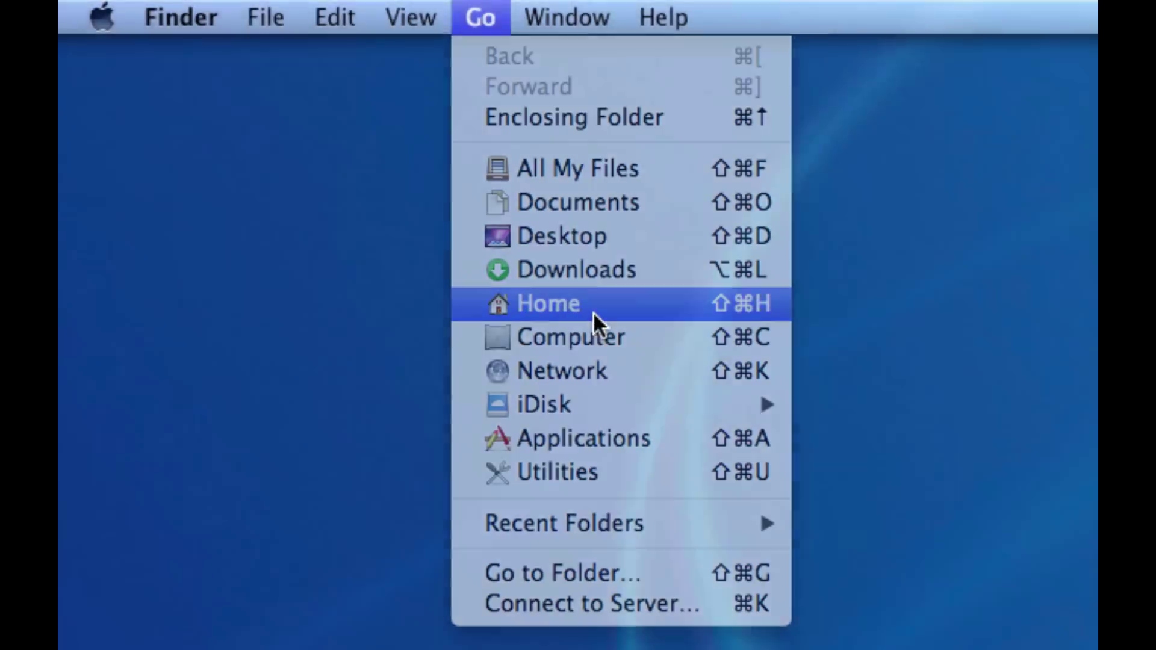
{"action": "left_click", "coordinate": [594, 311]}
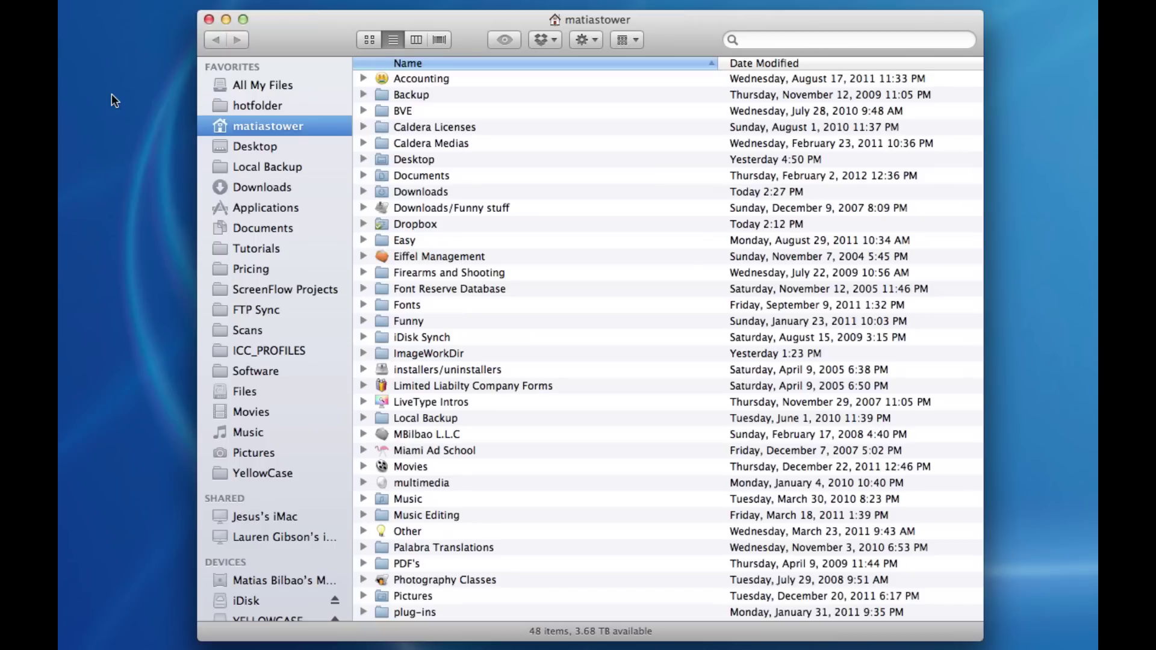
{"action": "scroll", "coordinate": [565, 339], "scroll_direction": "down", "scroll_amount": 5}
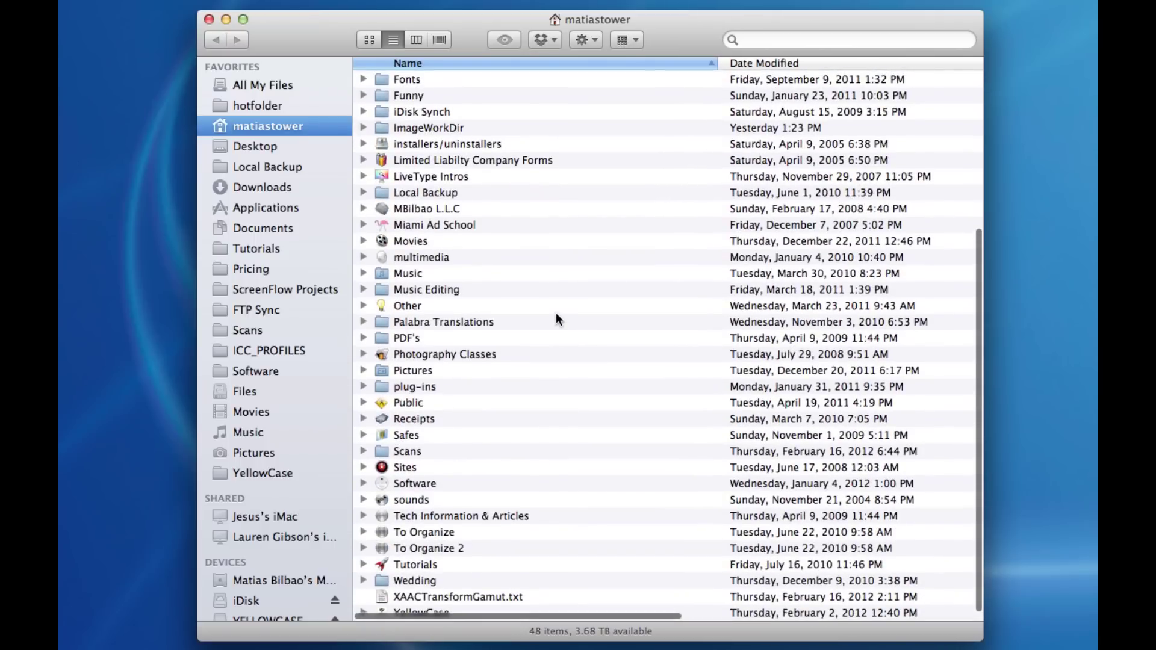
{"action": "scroll", "coordinate": [555, 308], "scroll_direction": "up", "scroll_amount": 5}
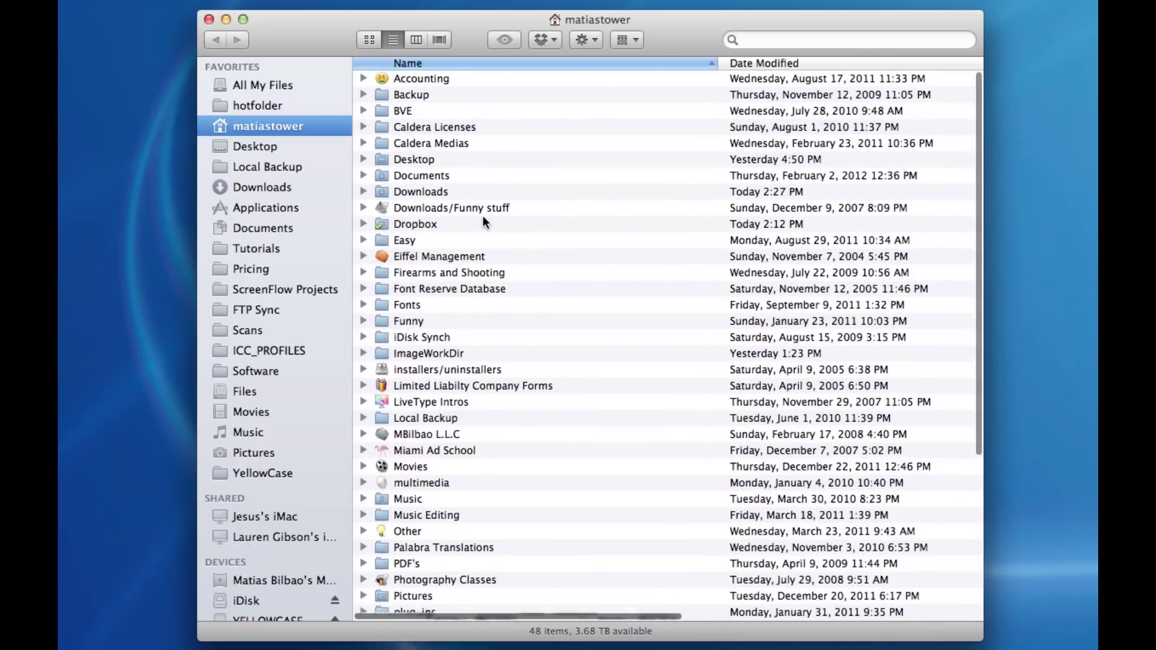
Step: Select the Desktop, Documents and Downloads folders in the list to locate Downloads
{"action": "left_click", "coordinate": [421, 162]}
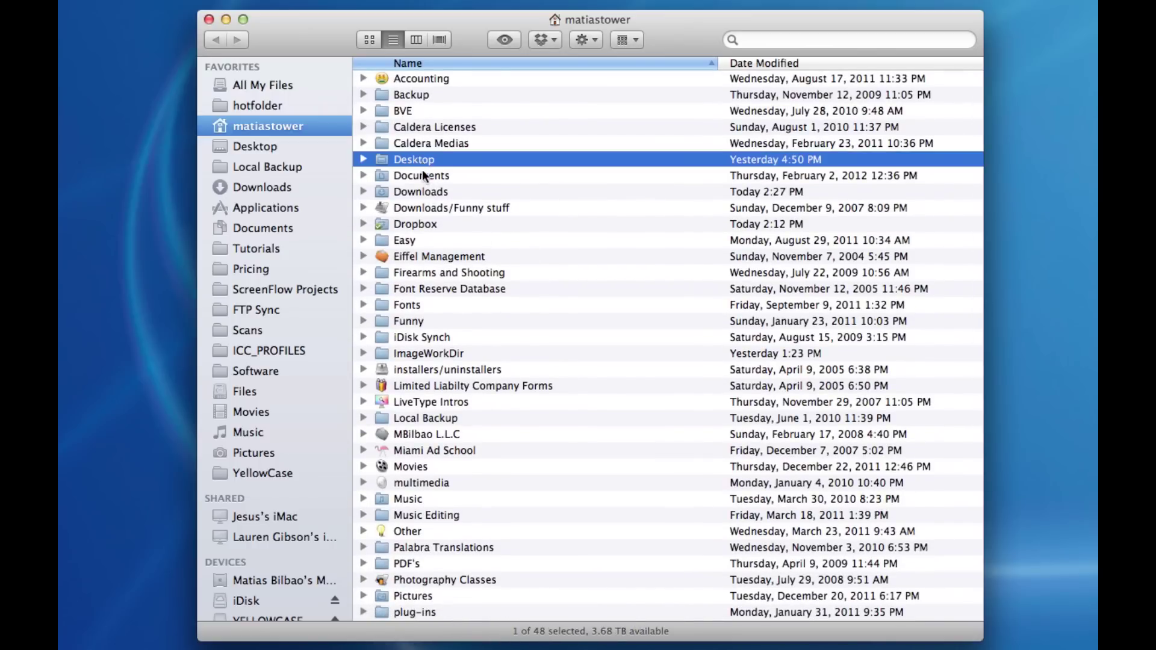
{"action": "left_click", "coordinate": [422, 176]}
{"action": "left_click", "coordinate": [423, 192]}
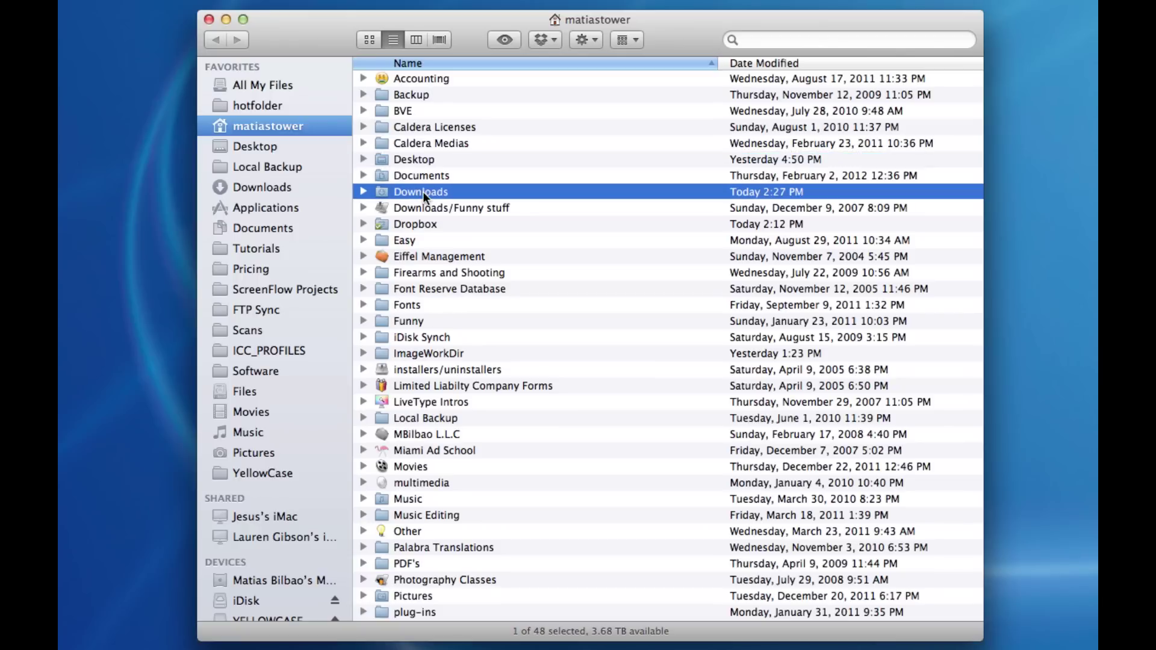
{"action": "scroll", "coordinate": [493, 411], "scroll_direction": "down", "scroll_amount": 3}
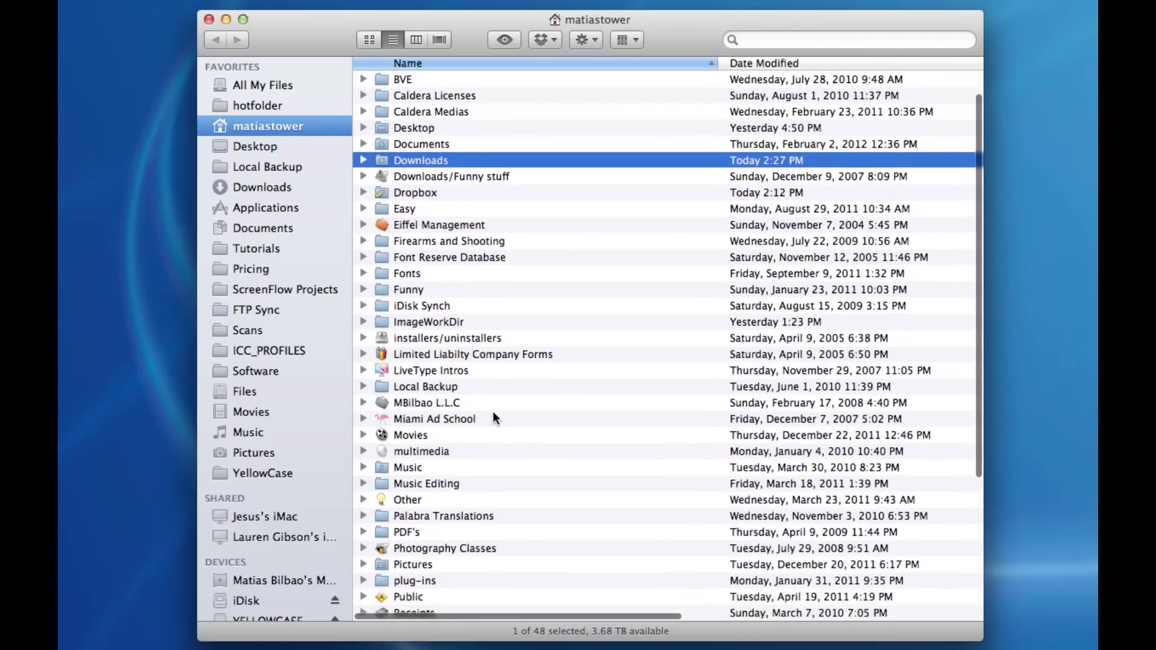
{"action": "scroll", "coordinate": [492, 418], "scroll_direction": "down", "scroll_amount": 4}
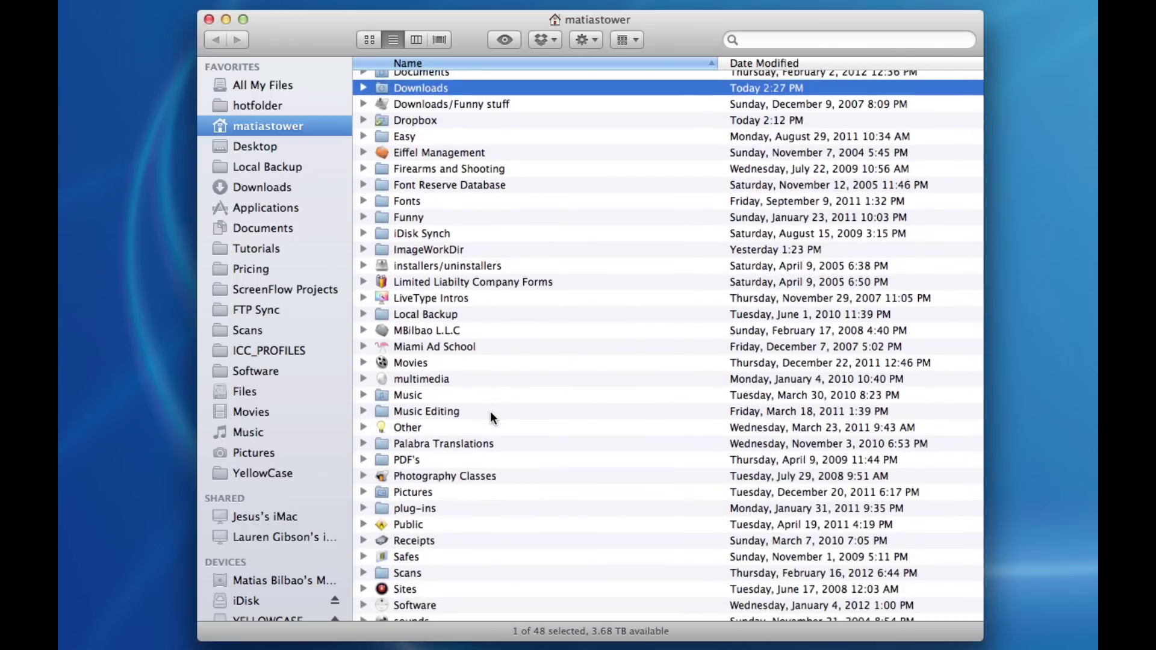
{"action": "scroll", "coordinate": [488, 411], "scroll_direction": "up", "scroll_amount": 6}
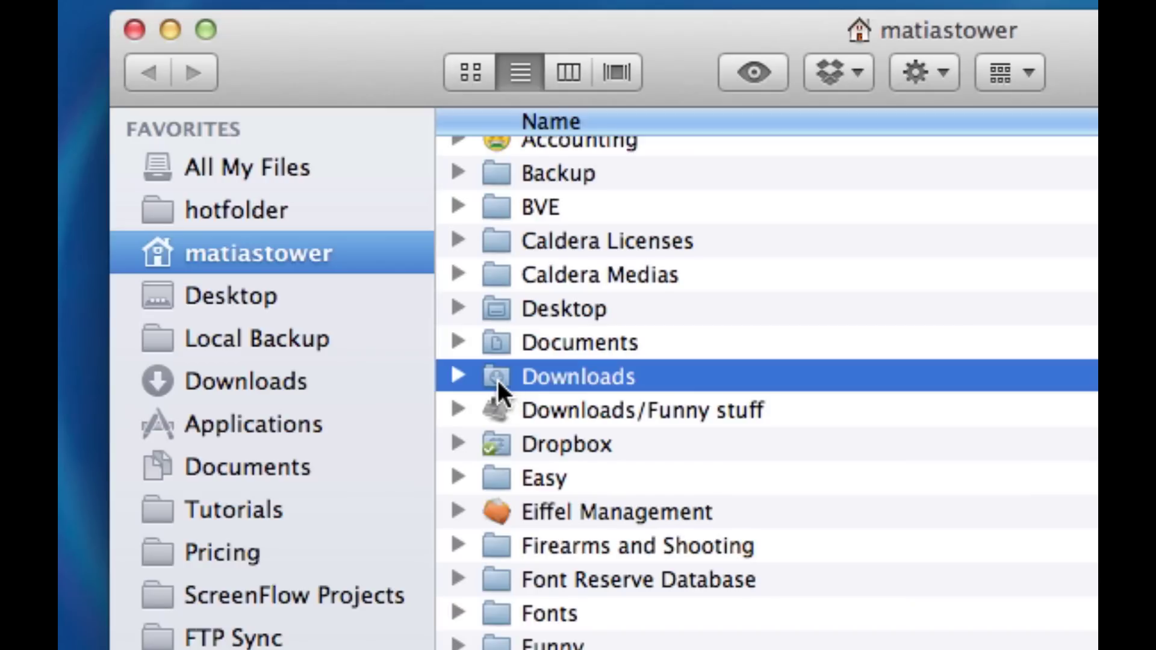
Step: Add Downloads to the Favorites sidebar, then open the Time Machine drive's window and reposition it
{"action": "left_click_drag", "start_coordinate": [498, 380], "coordinate": [247, 192]}
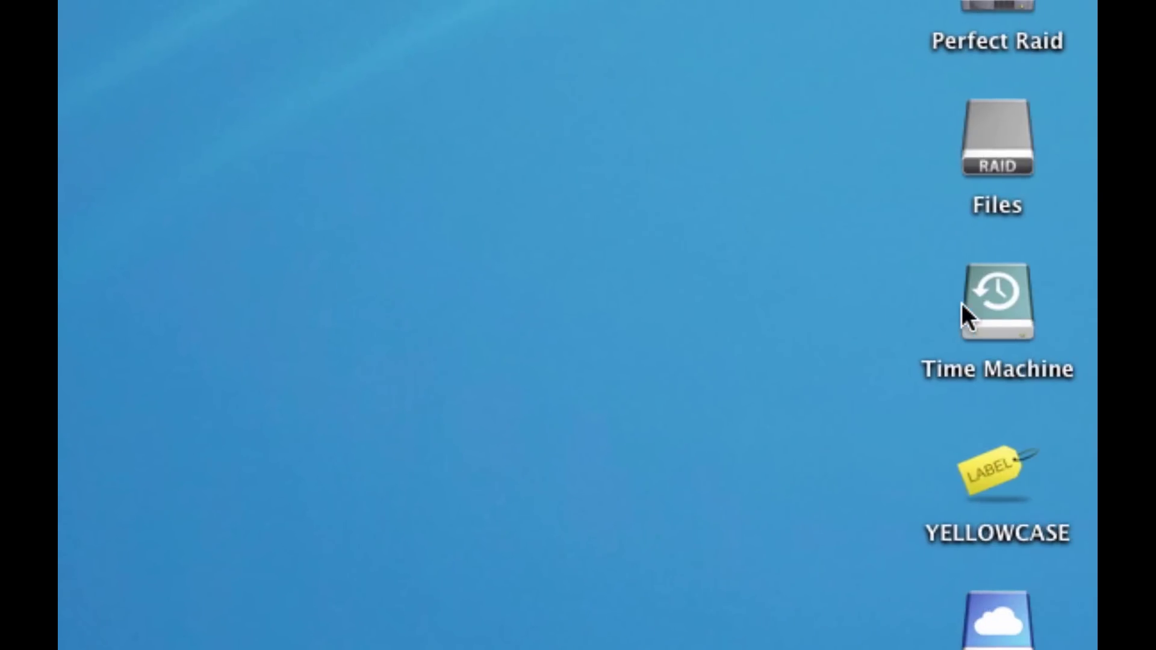
{"action": "double_click", "coordinate": [995, 302]}
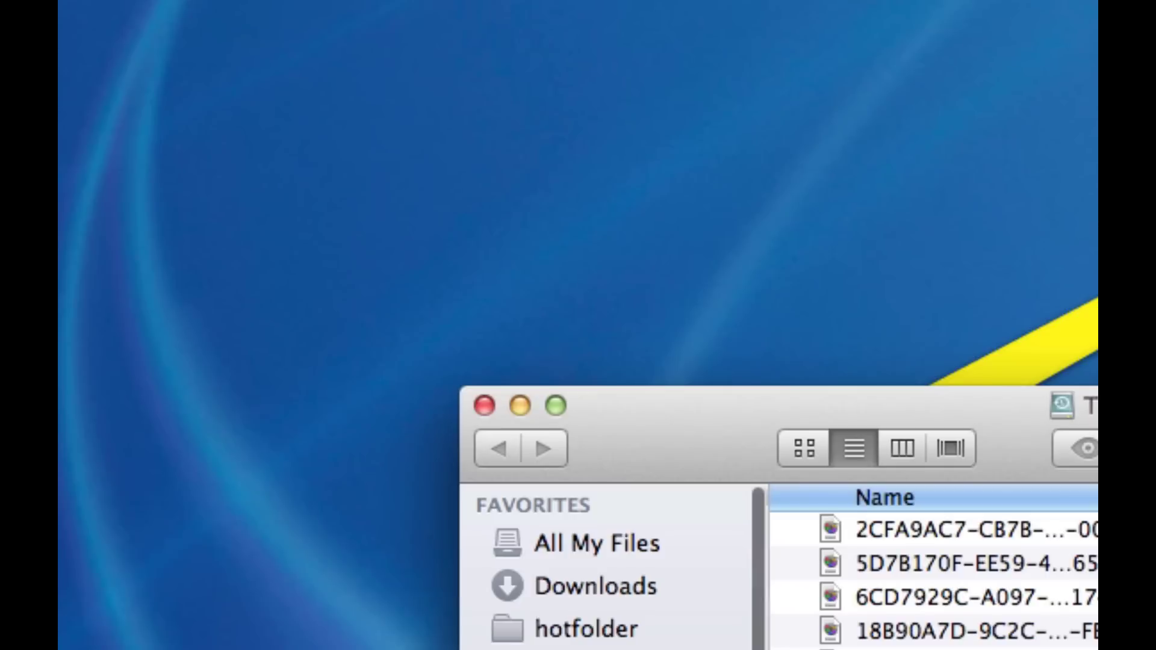
{"action": "left_click_drag", "start_coordinate": [1094, 406], "coordinate": [957, 48]}
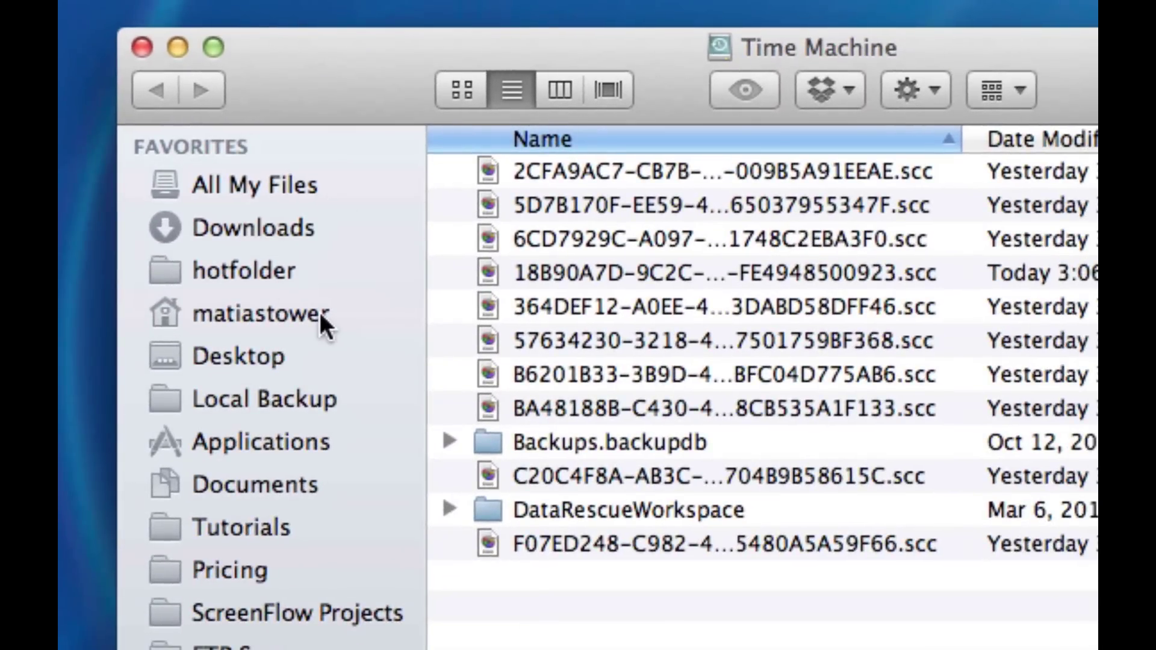
Step: Select all four files in Downloads, from the PDF to the last, and move them to the Trash
{"action": "left_click", "coordinate": [232, 228]}
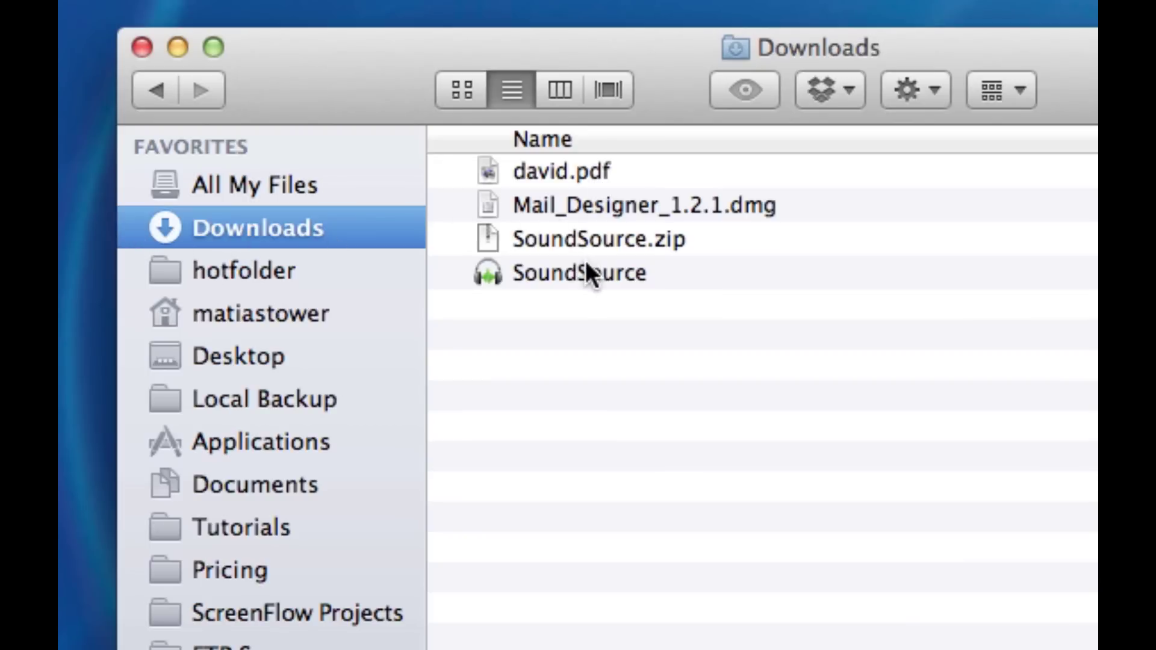
{"action": "left_click", "coordinate": [568, 175]}
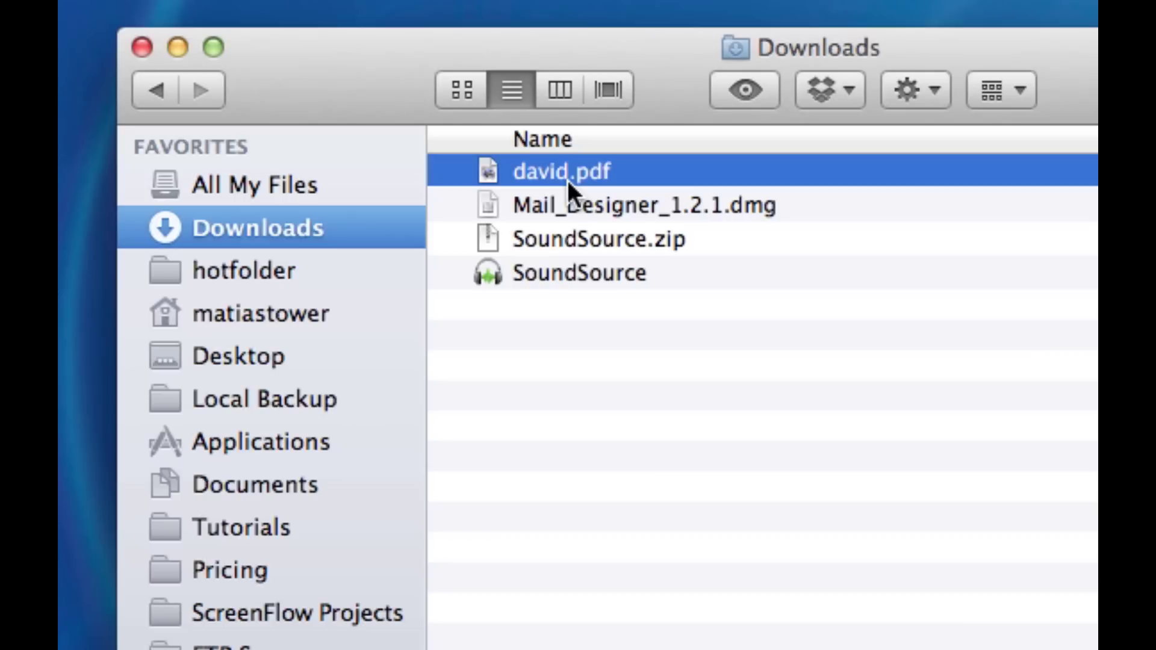
{"action": "left_click", "coordinate": [573, 274], "text": "shift"}
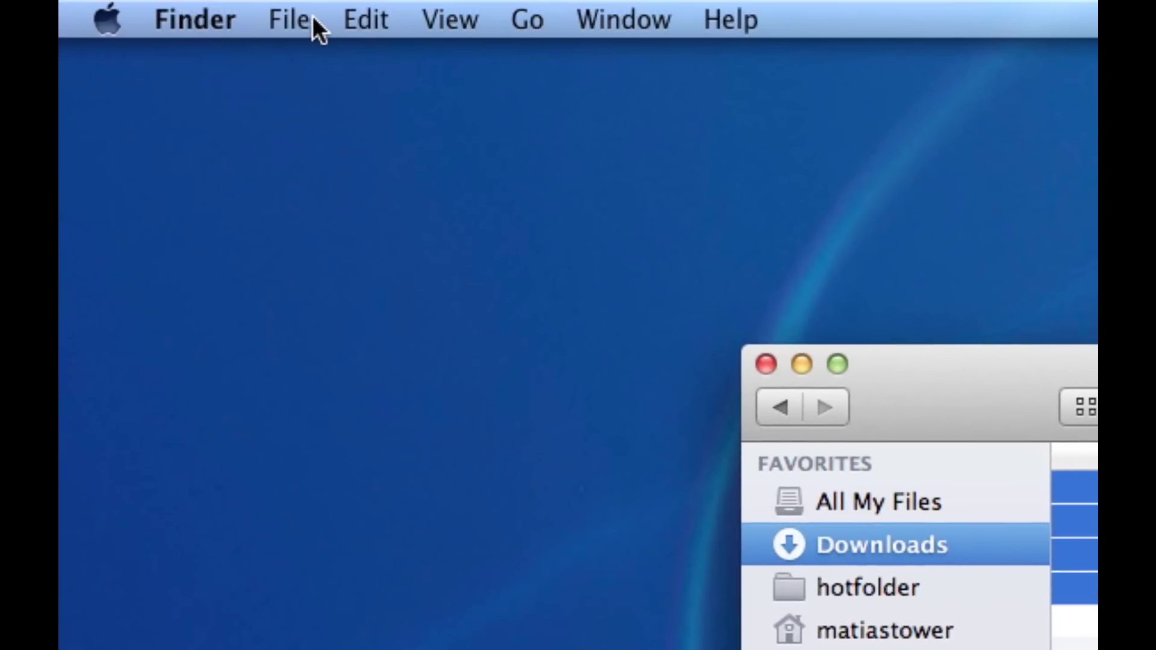
{"action": "left_click", "coordinate": [304, 25]}
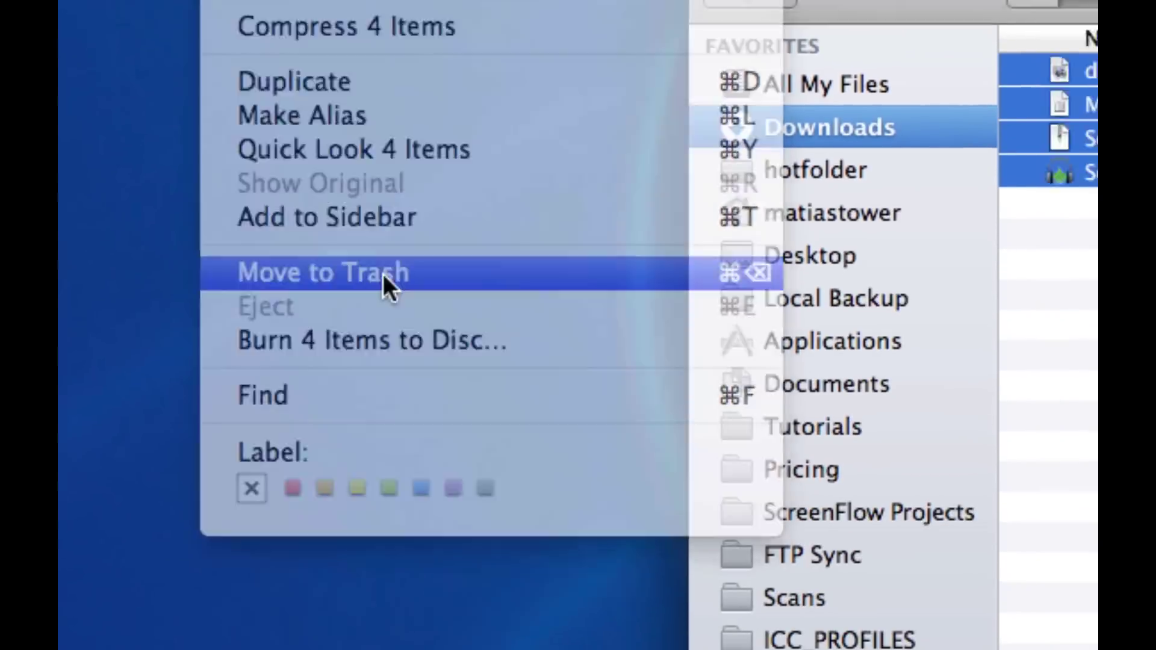
{"action": "left_click", "coordinate": [436, 262]}
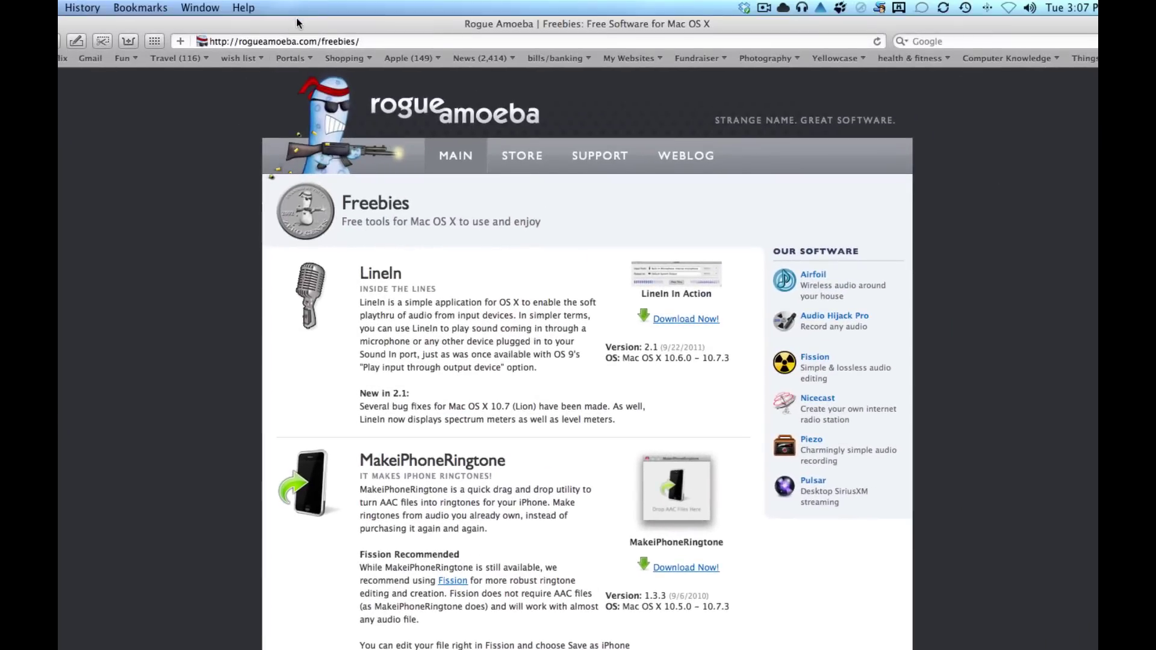
Step: Download SoundSource from the Rogue Amoeba Freebies page in Safari
{"action": "left_click_drag", "start_coordinate": [271, 22], "coordinate": [265, 22]}
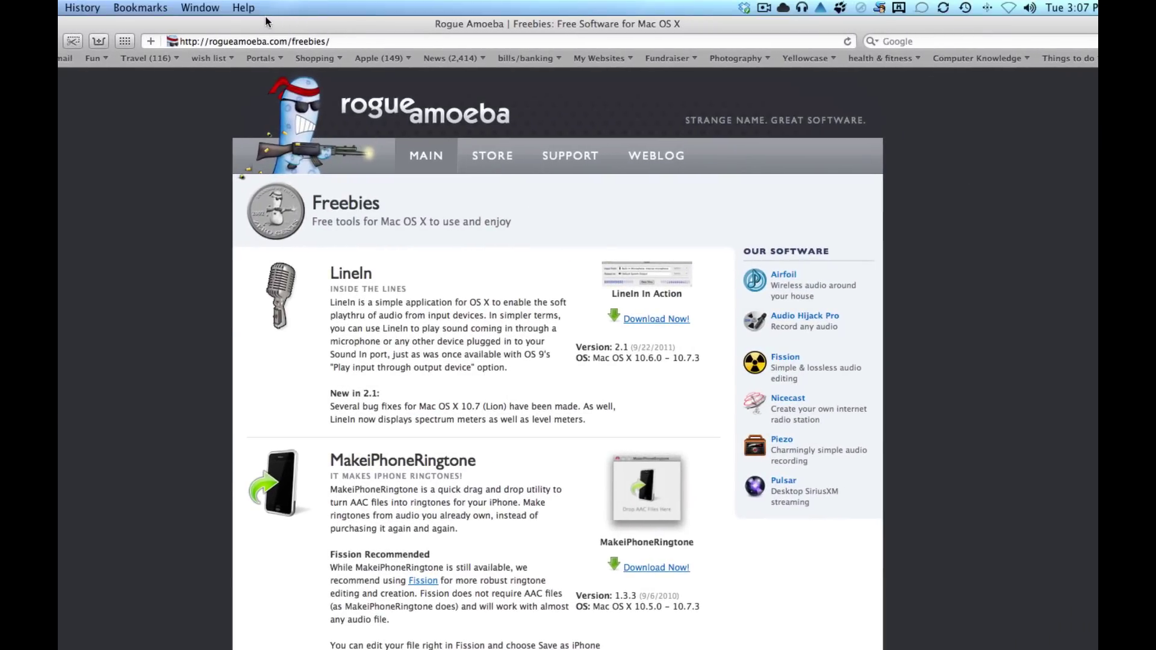
{"action": "scroll", "coordinate": [606, 471], "scroll_direction": "down", "scroll_amount": 4}
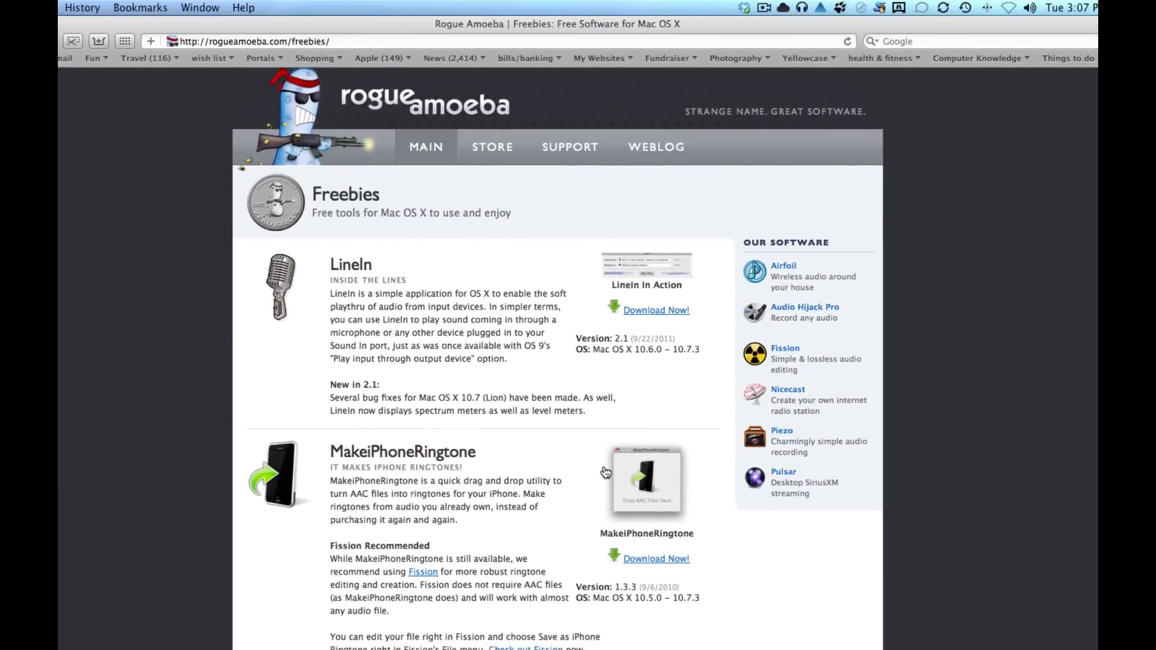
{"action": "scroll", "coordinate": [605, 472], "scroll_direction": "down", "scroll_amount": 5}
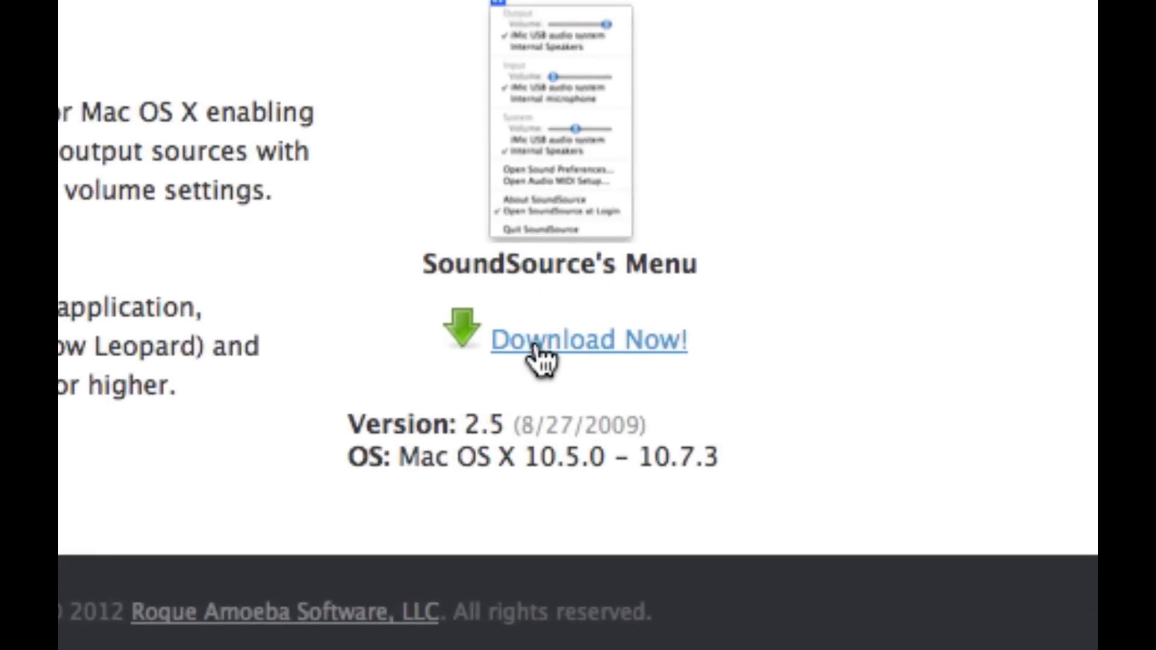
{"action": "left_click", "coordinate": [542, 360]}
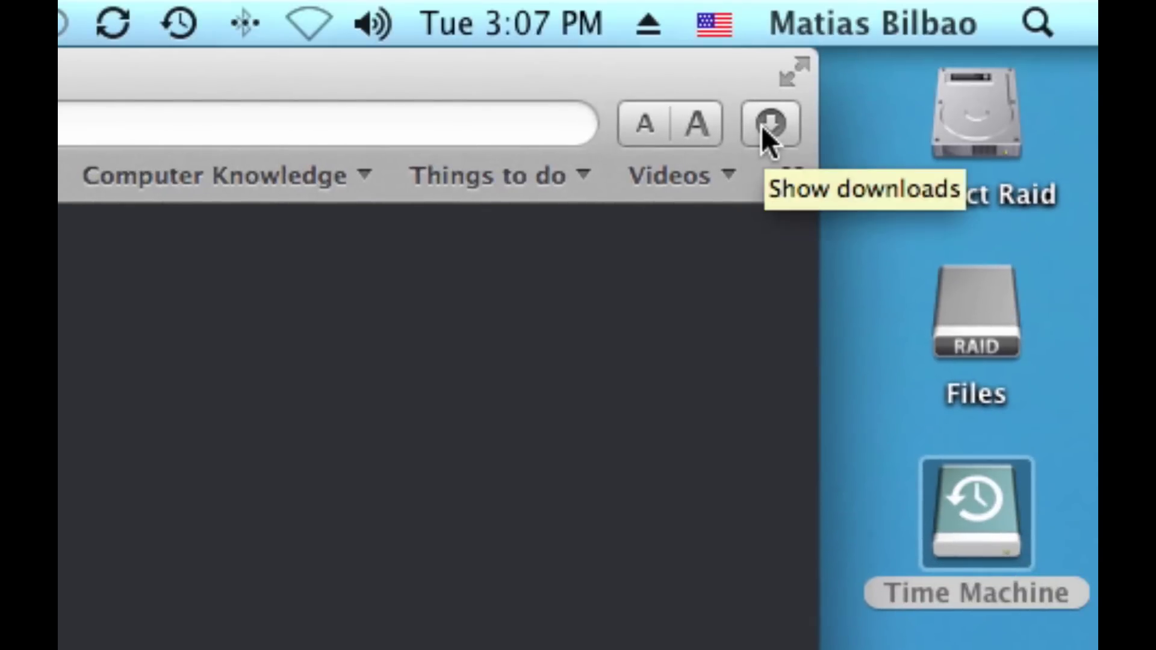
{"action": "left_click", "coordinate": [763, 128]}
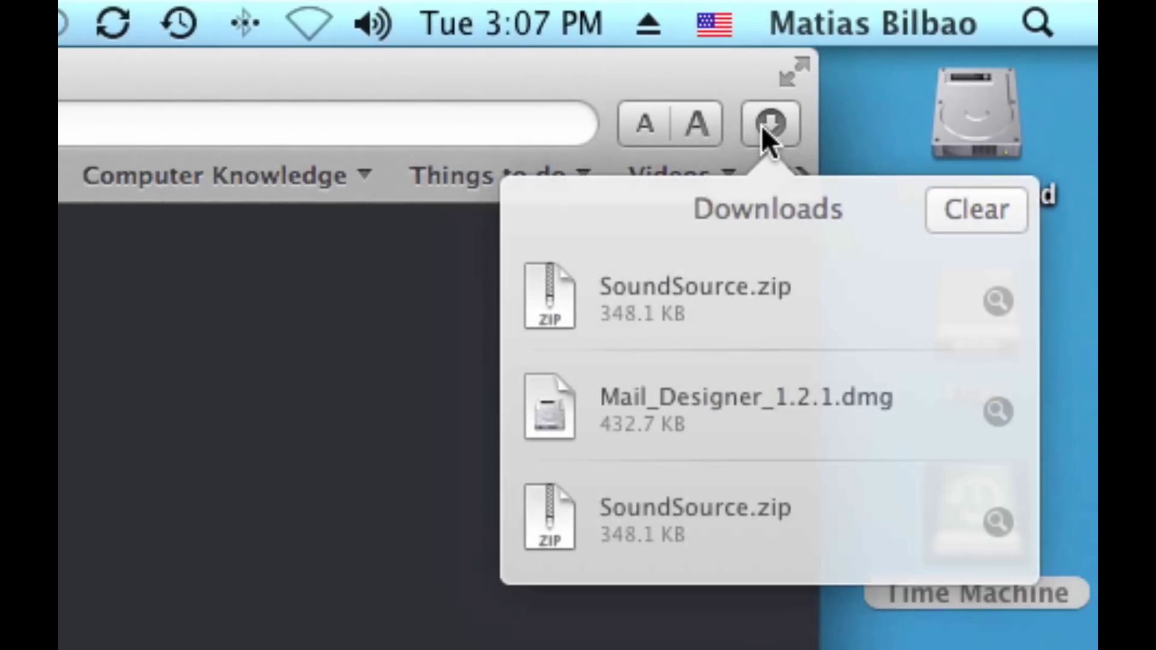
{"action": "left_click", "coordinate": [761, 126]}
Step: Show the Activity window and expand the Rogue Amoeba freebies page to list its resources
{"action": "left_click", "coordinate": [554, 12]}
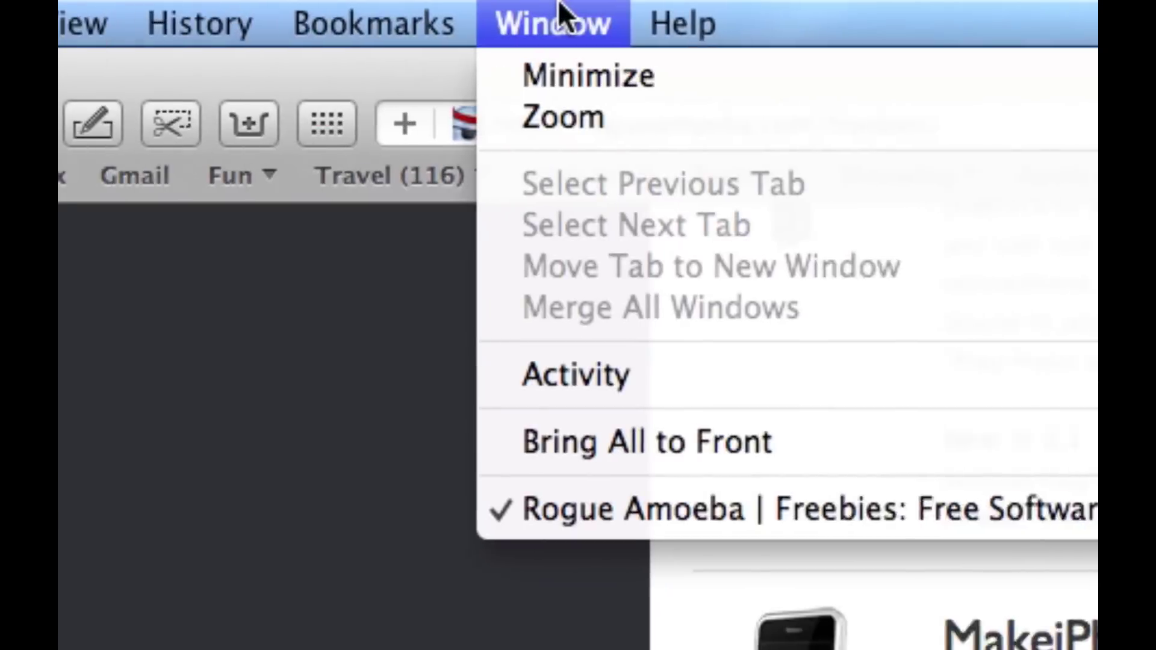
{"action": "left_click", "coordinate": [823, 379]}
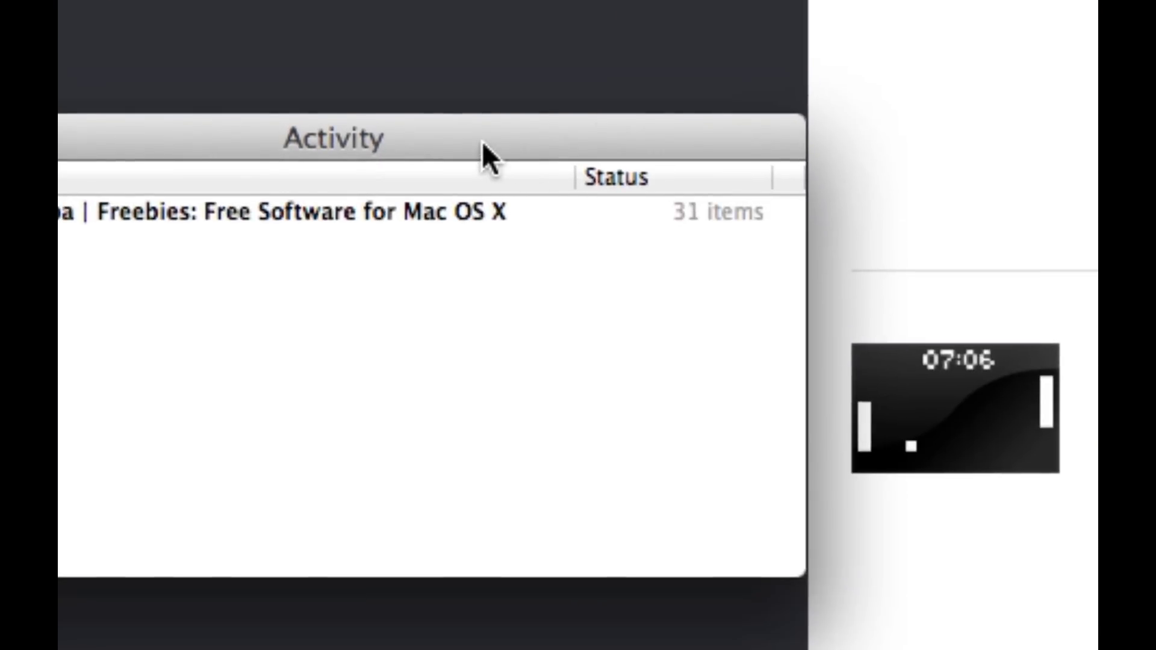
{"action": "left_click_drag", "start_coordinate": [481, 141], "coordinate": [740, 91]}
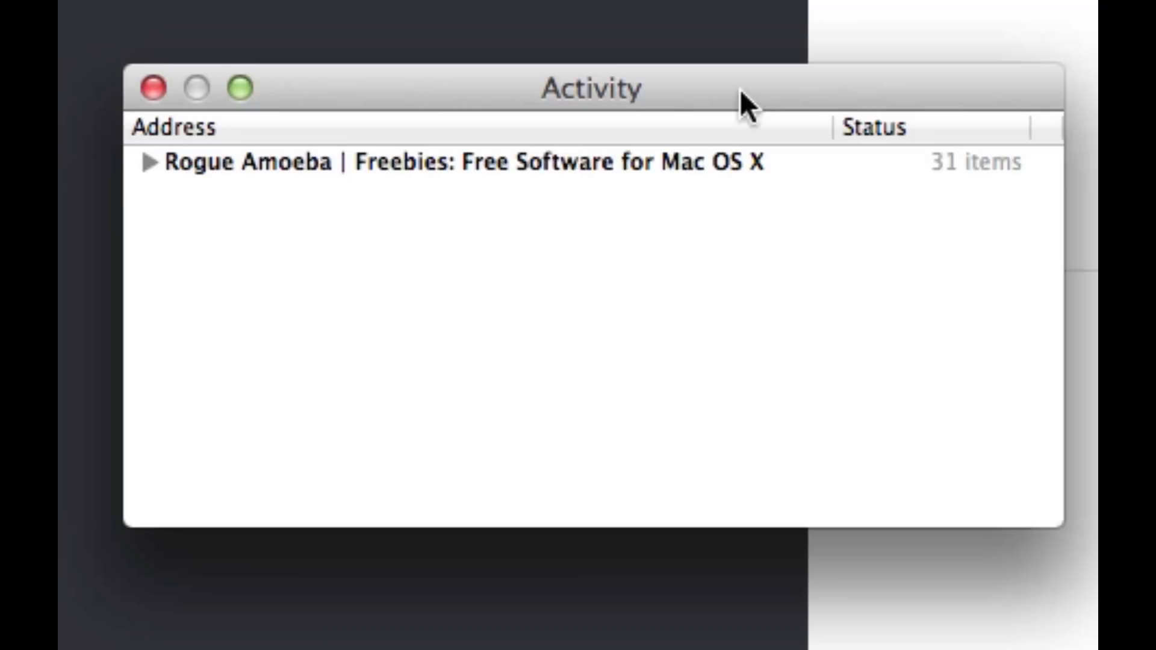
{"action": "left_click", "coordinate": [150, 162]}
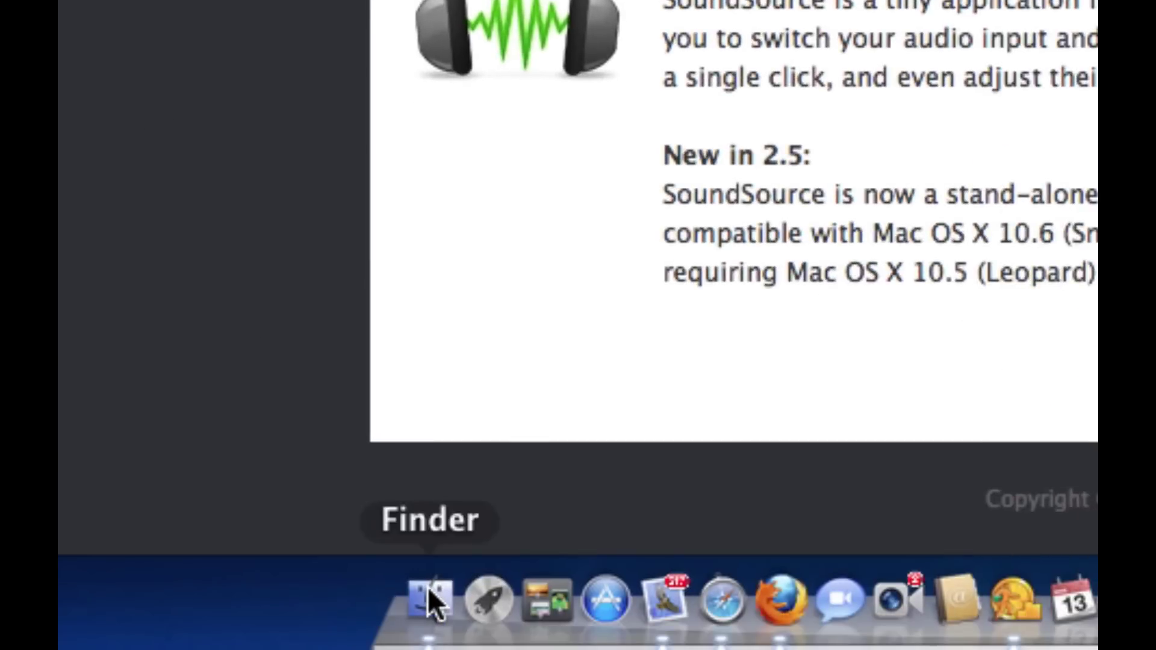
{"action": "left_click", "coordinate": [428, 586]}
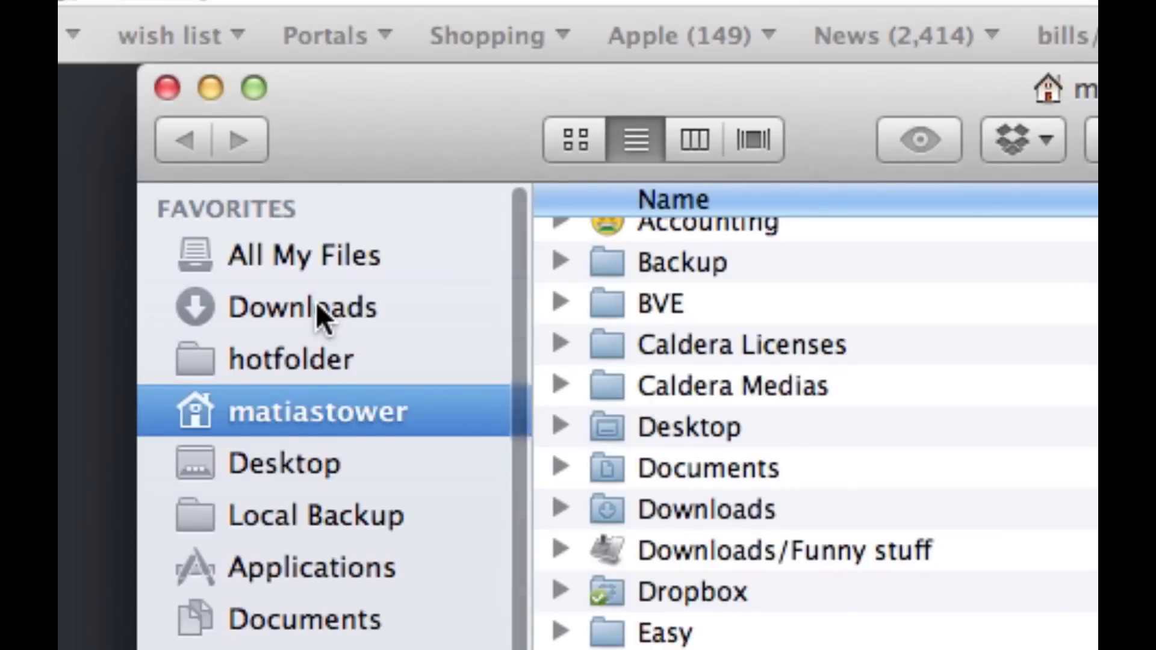
{"action": "left_click", "coordinate": [315, 301]}
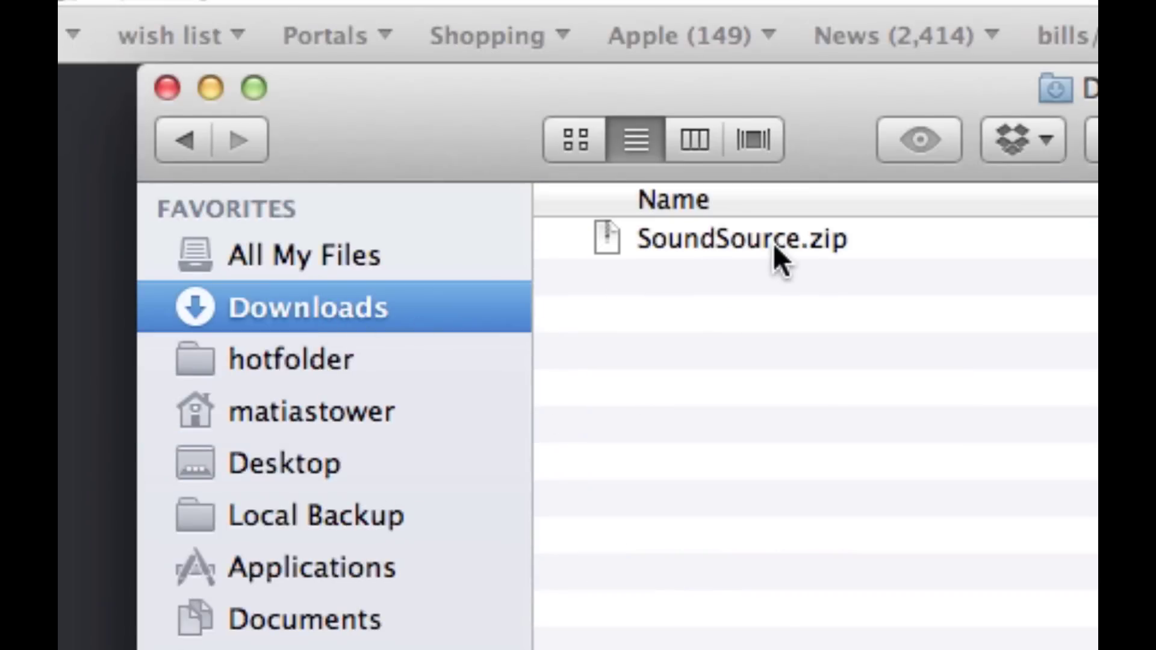
{"action": "left_click", "coordinate": [168, 88]}
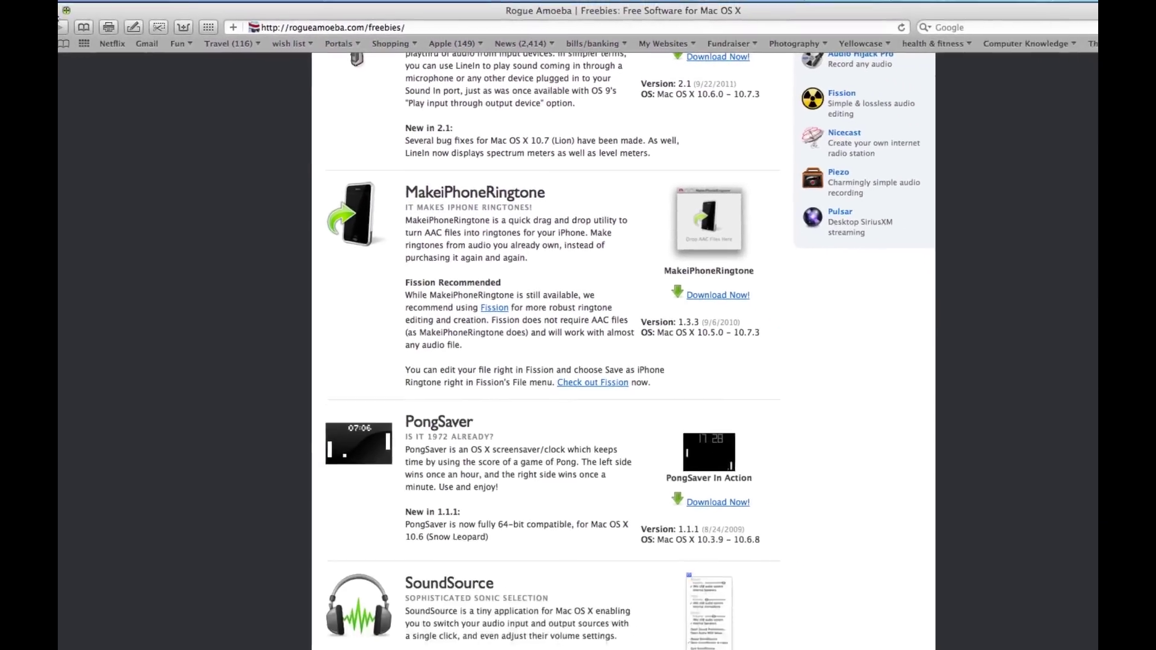
Step: Switch from Safari to Firefox and save the Epson Stylus Pro 3880 Hot Press Bright White Dec11.dmg profile
{"action": "key", "text": "super+m"}
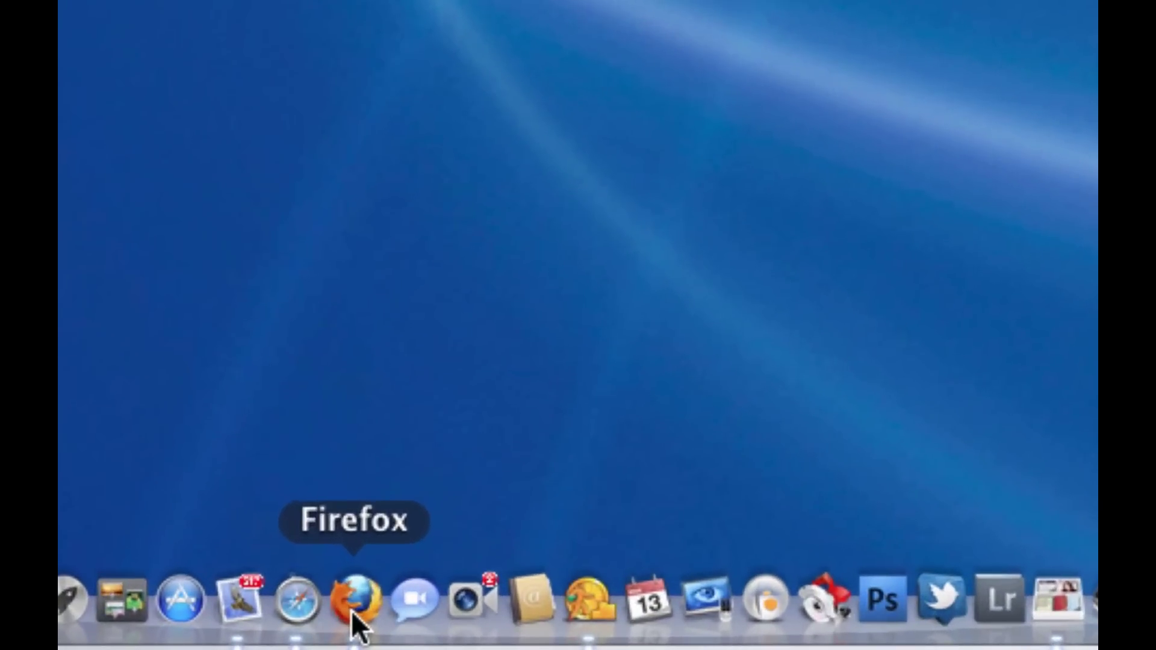
{"action": "left_click", "coordinate": [351, 611]}
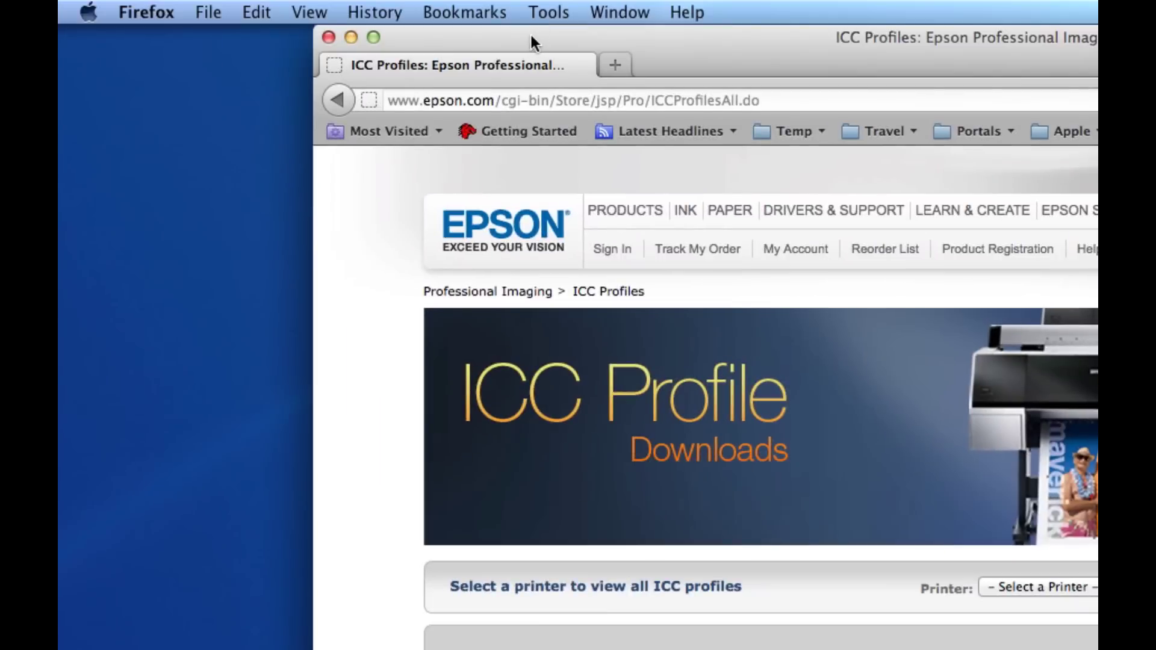
{"action": "left_click_drag", "start_coordinate": [533, 33], "coordinate": [600, 49]}
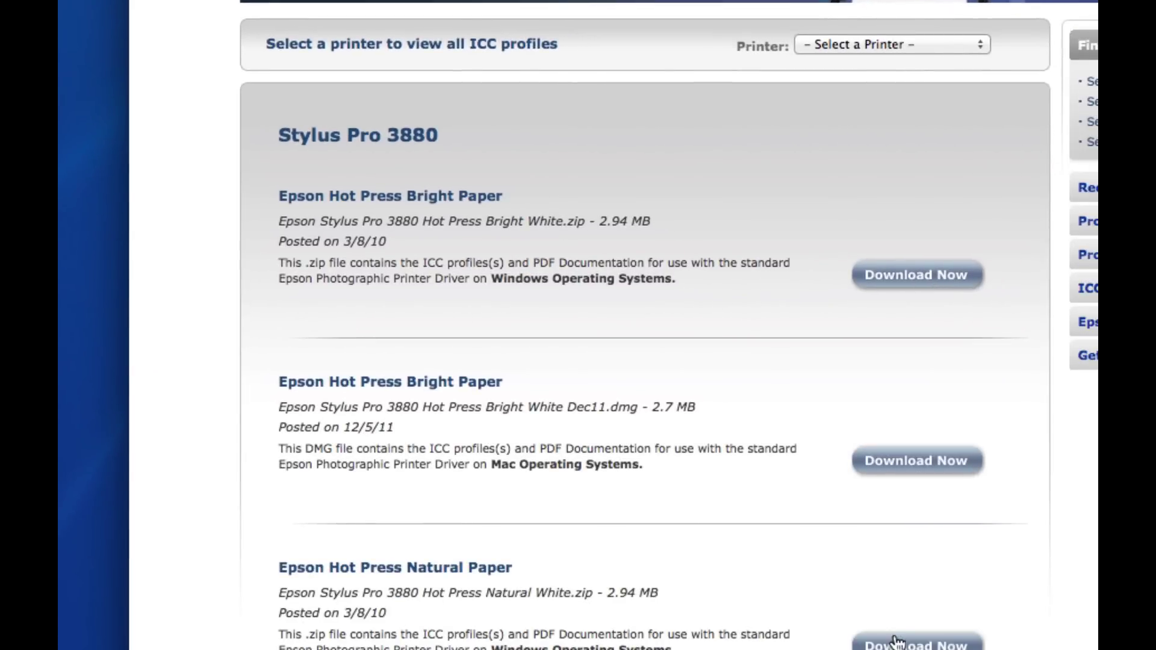
{"action": "left_click", "coordinate": [928, 463]}
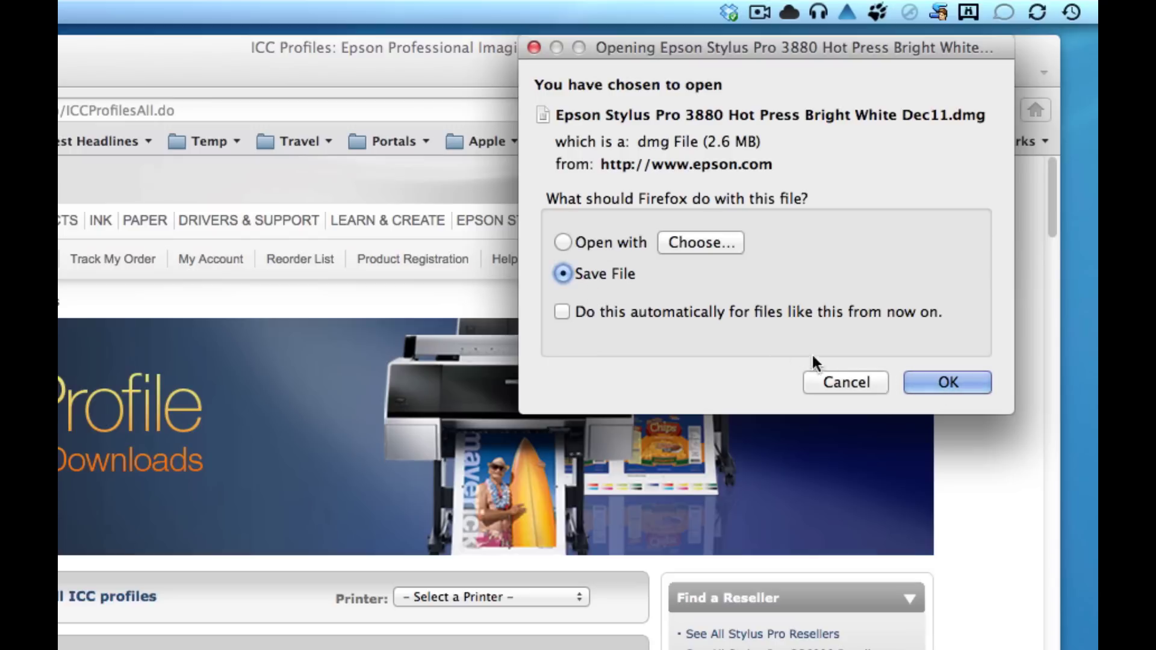
{"action": "left_click", "coordinate": [941, 383]}
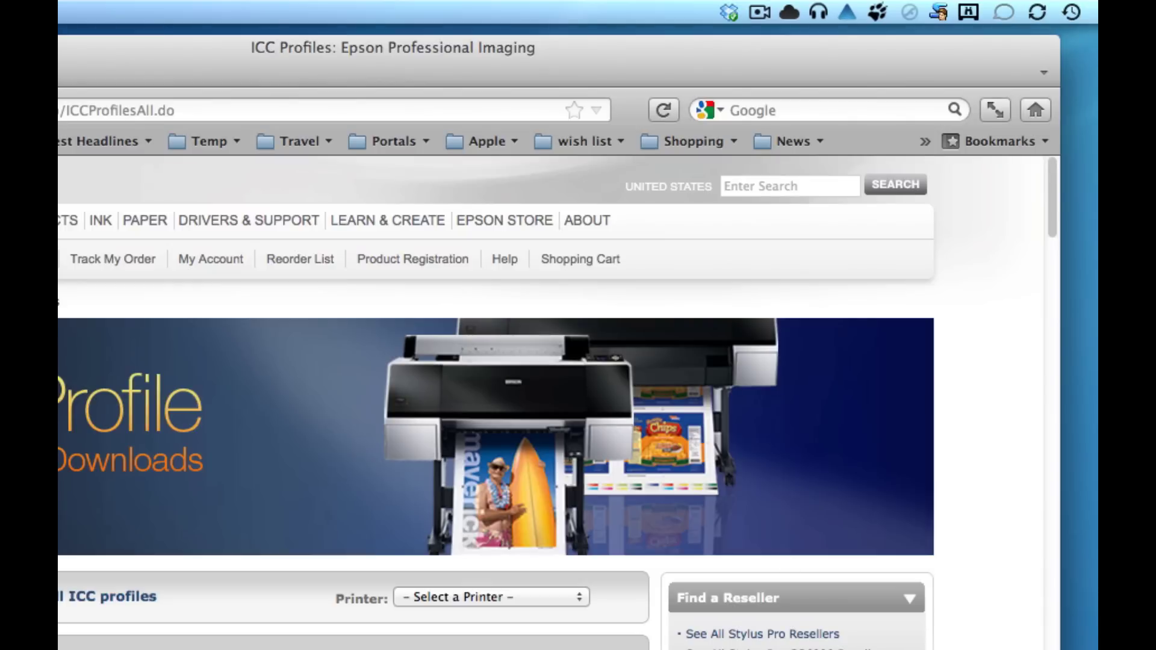
{"action": "key", "text": "super+Tab"}
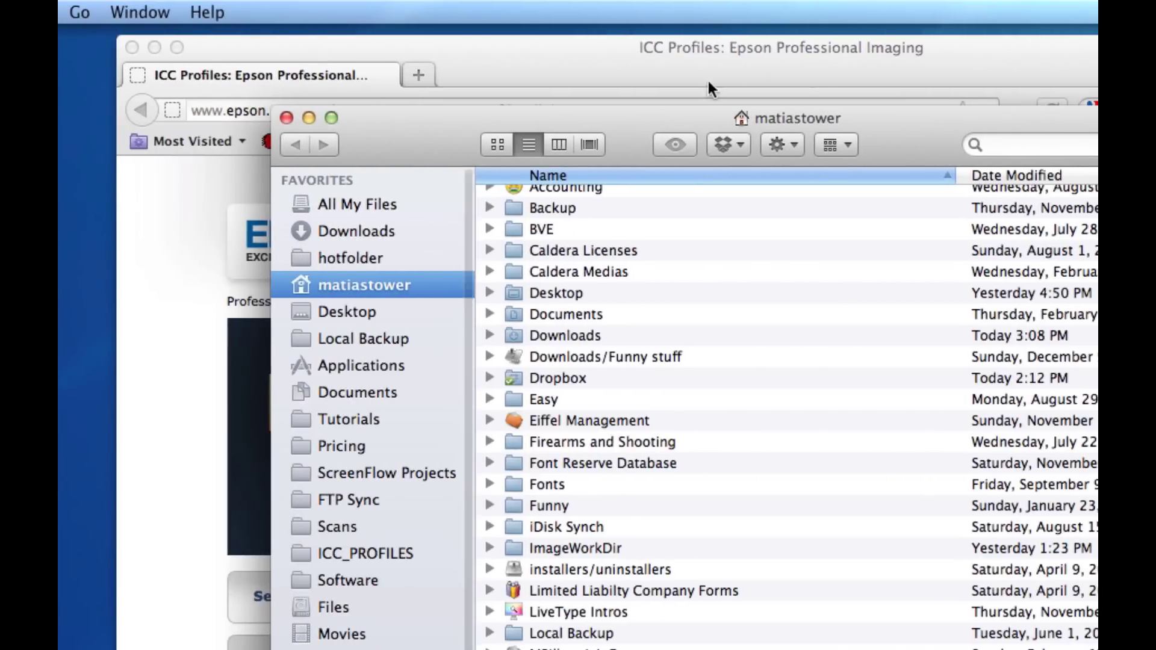
{"action": "left_click", "coordinate": [361, 234]}
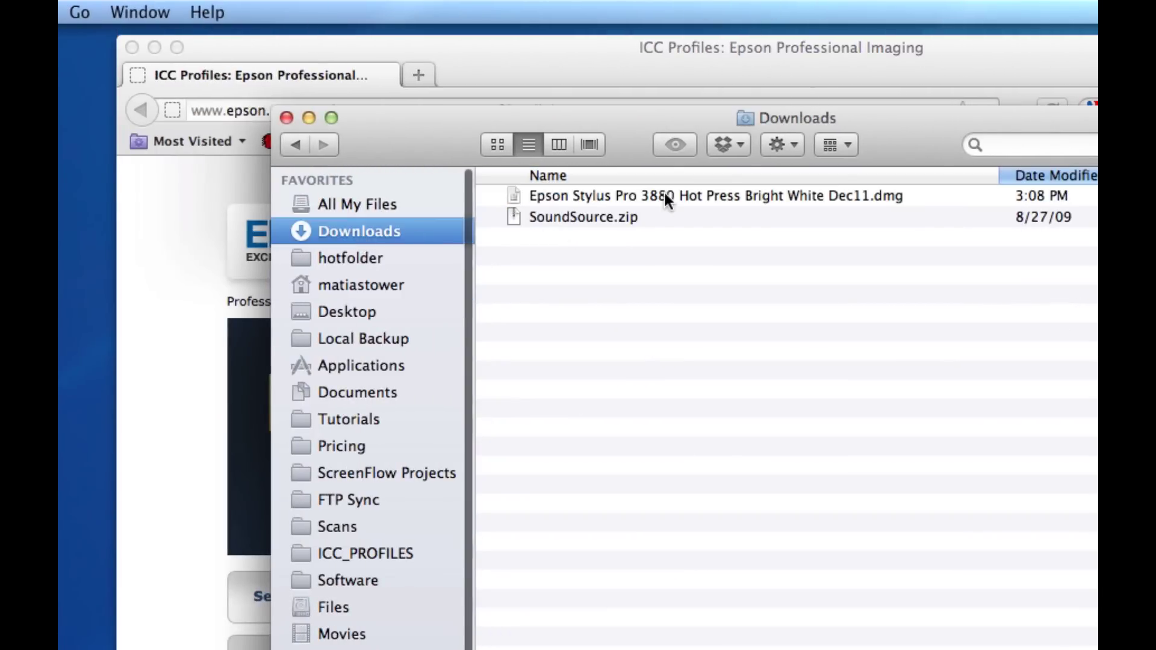
{"action": "left_click", "coordinate": [665, 196]}
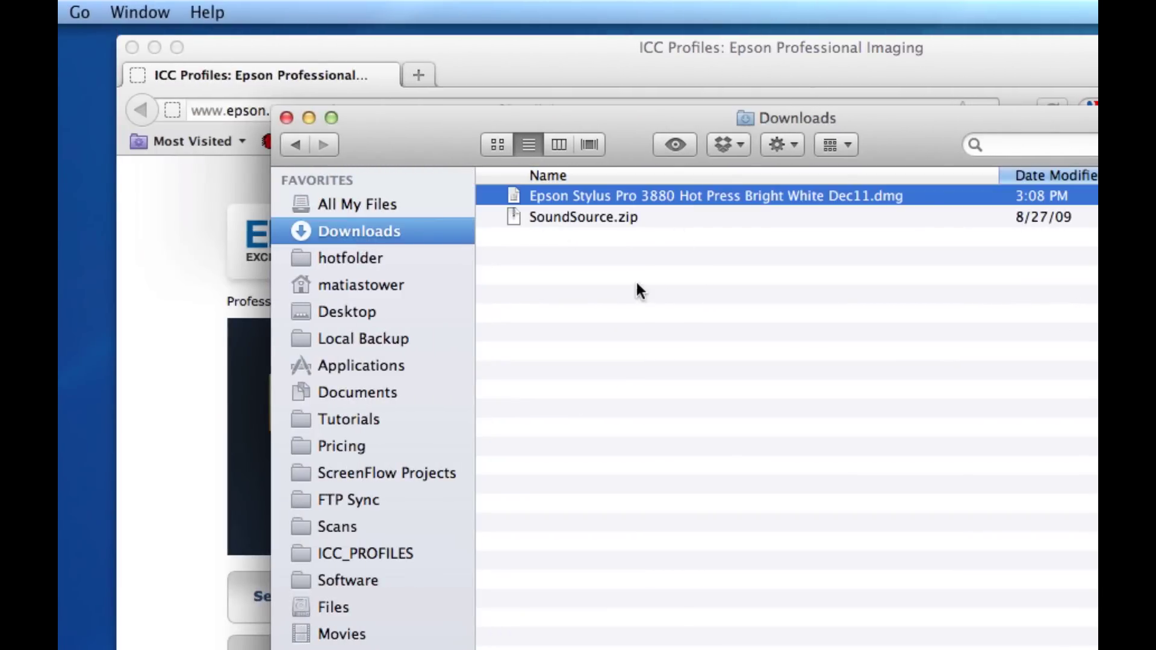
{"action": "left_click", "coordinate": [287, 117]}
{"action": "left_click", "coordinate": [492, 44]}
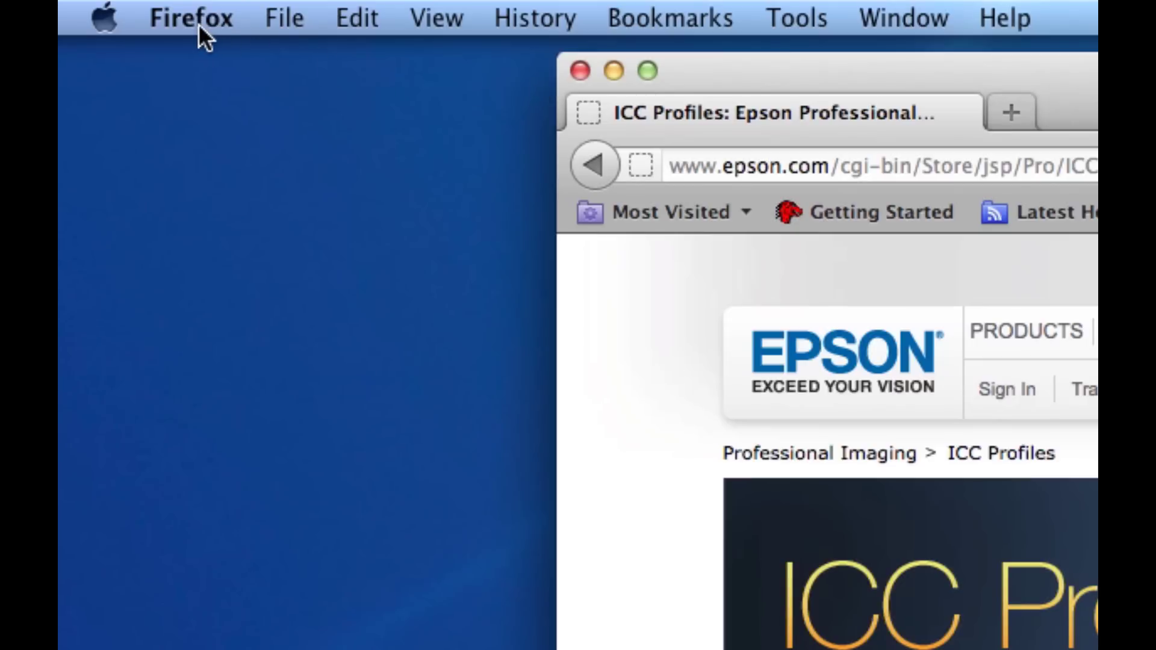
Step: Change Firefox's General 'Save files to' folder from Downloads to Desktop
{"action": "left_click", "coordinate": [198, 23]}
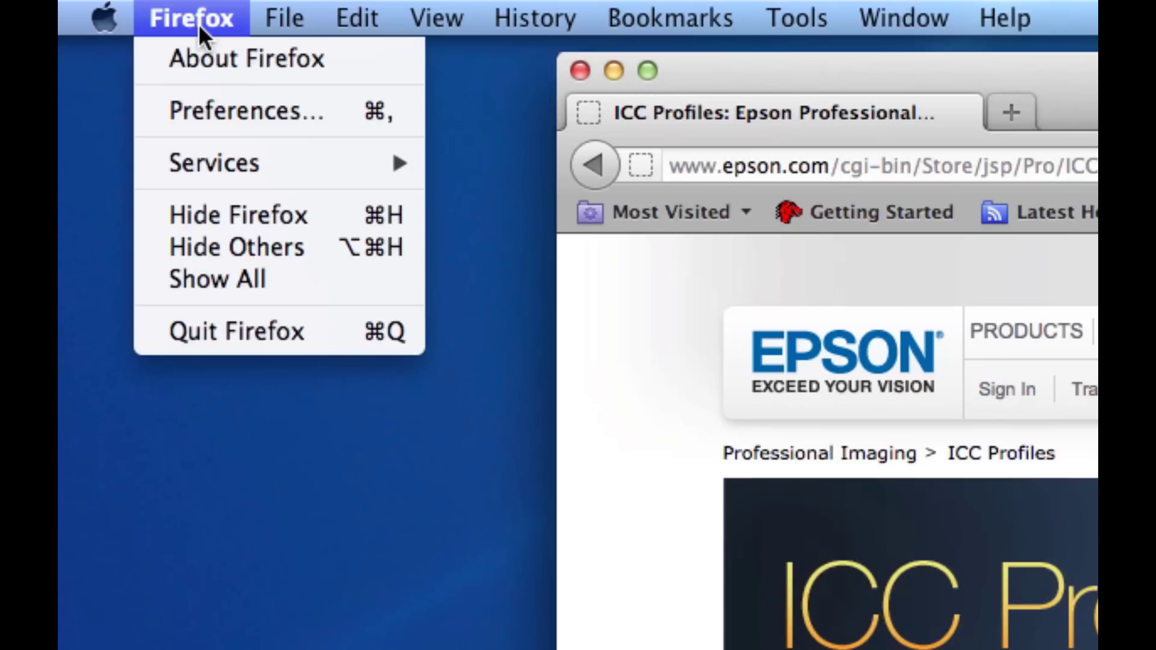
{"action": "left_click", "coordinate": [278, 108]}
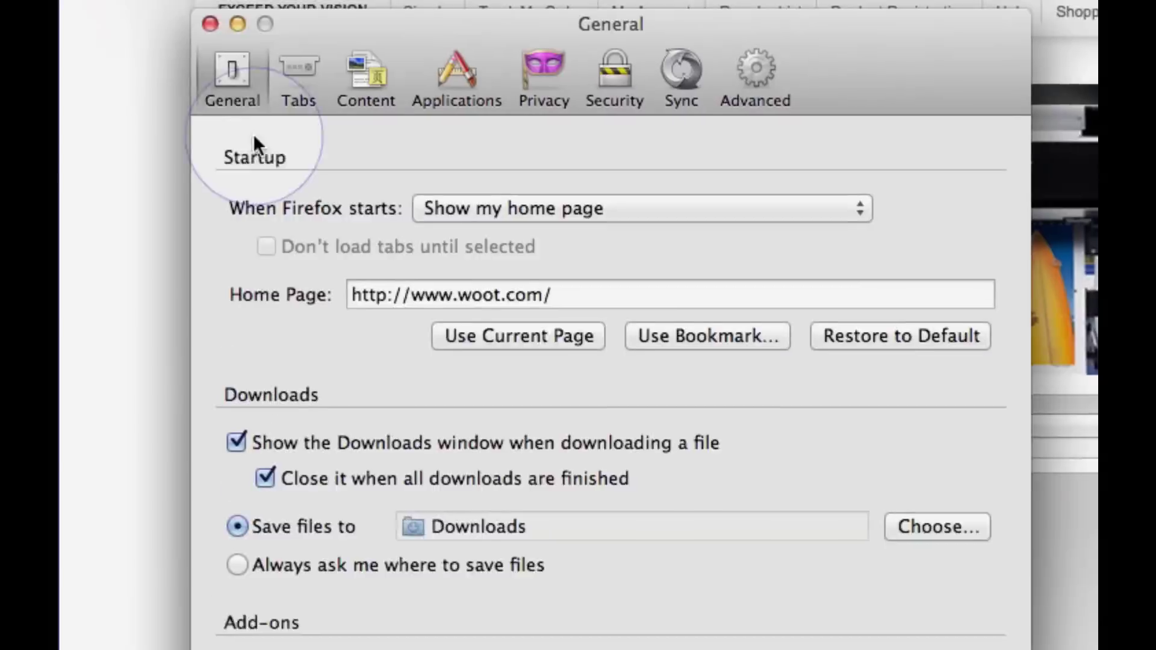
{"action": "left_click", "coordinate": [235, 151]}
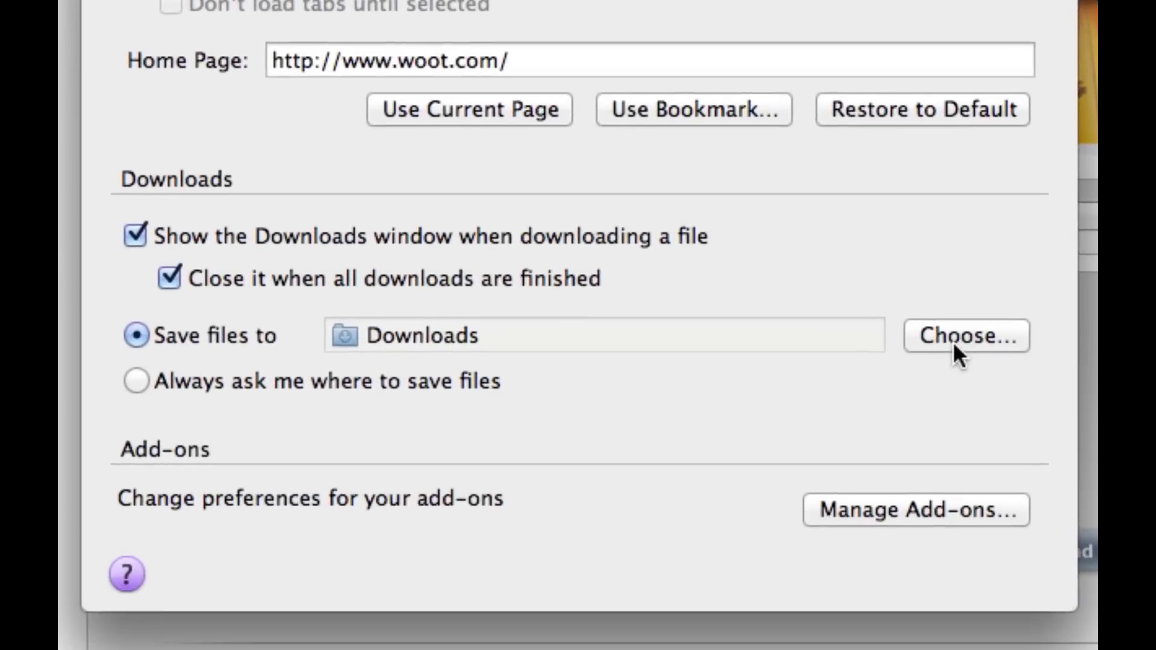
{"action": "left_click", "coordinate": [929, 587]}
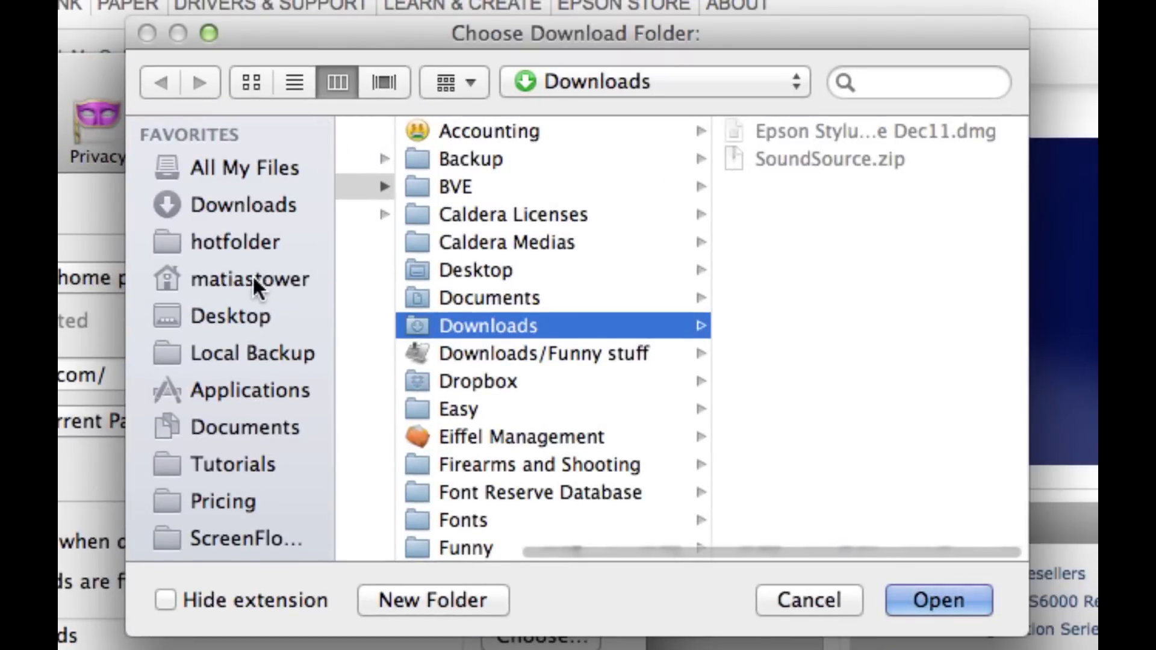
{"action": "left_click", "coordinate": [234, 315]}
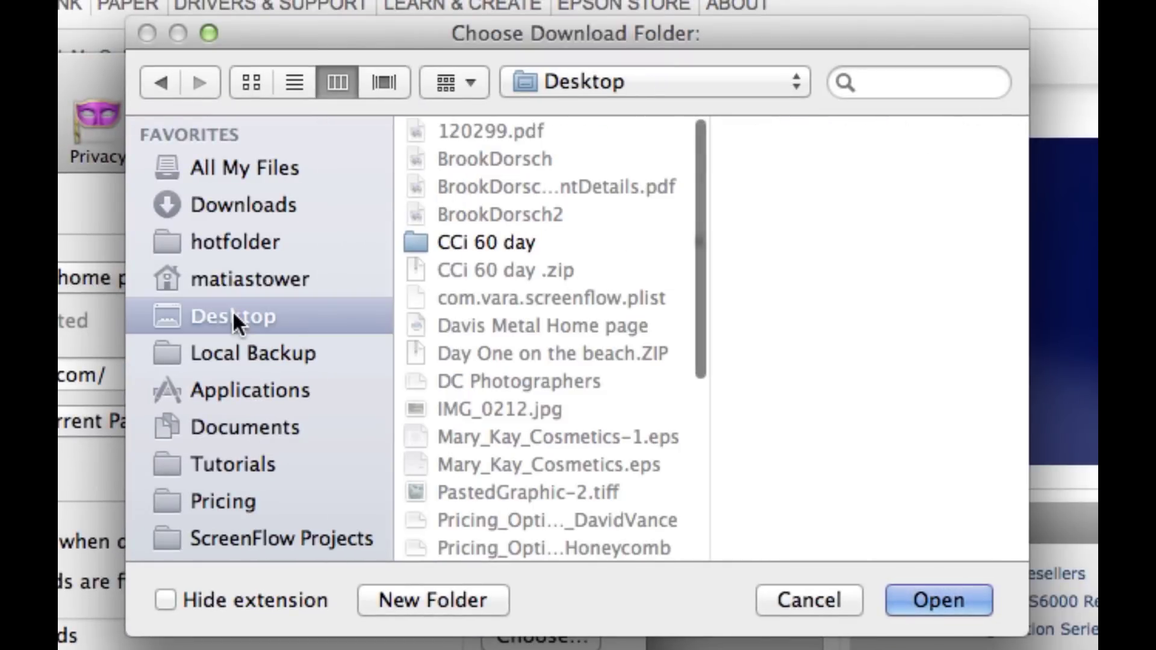
{"action": "left_click", "coordinate": [914, 599]}
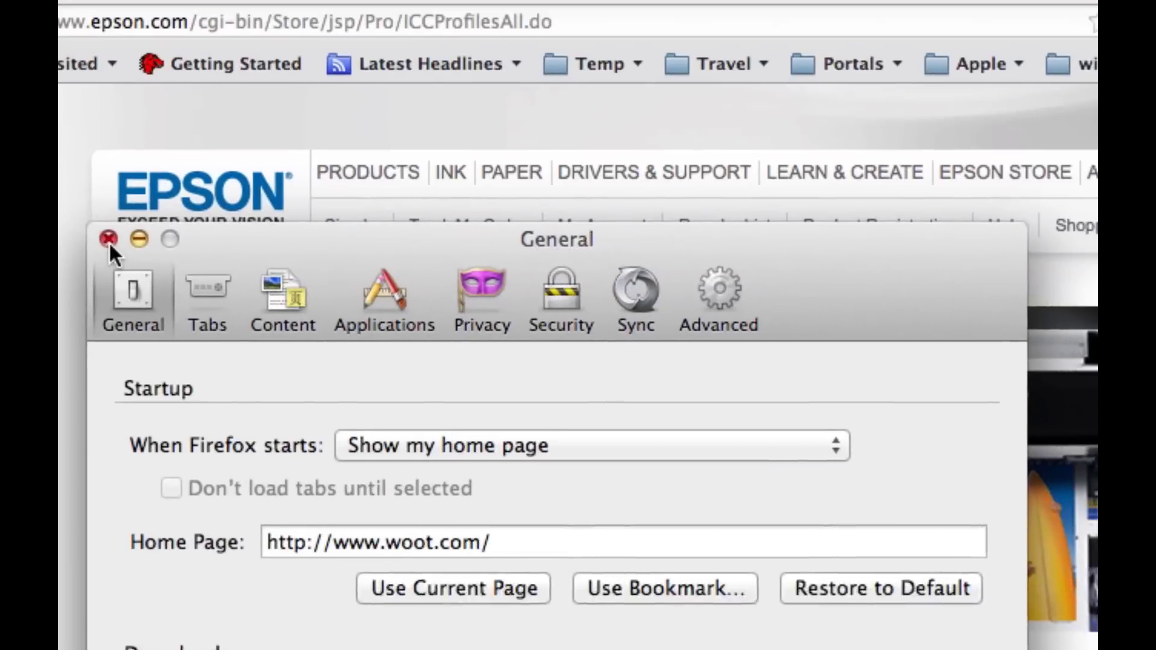
Step: Close Firefox Preferences and view the Downloads folder holding the Epson .dmg and SoundSource.zip
{"action": "left_click", "coordinate": [107, 237]}
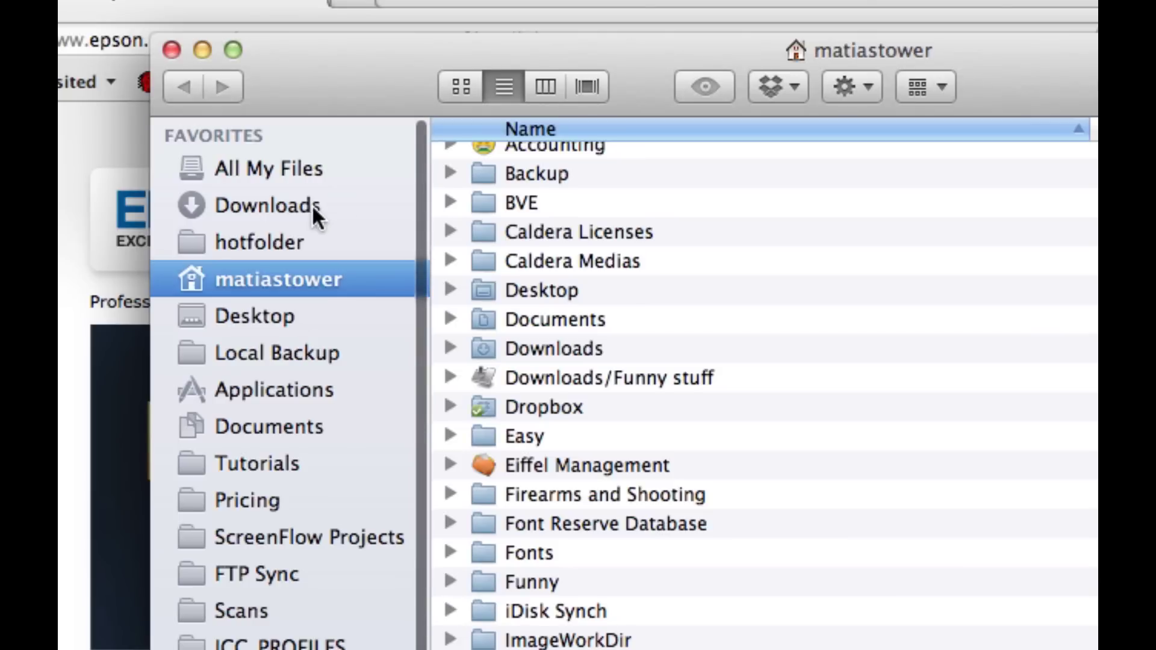
{"action": "left_click", "coordinate": [312, 205]}
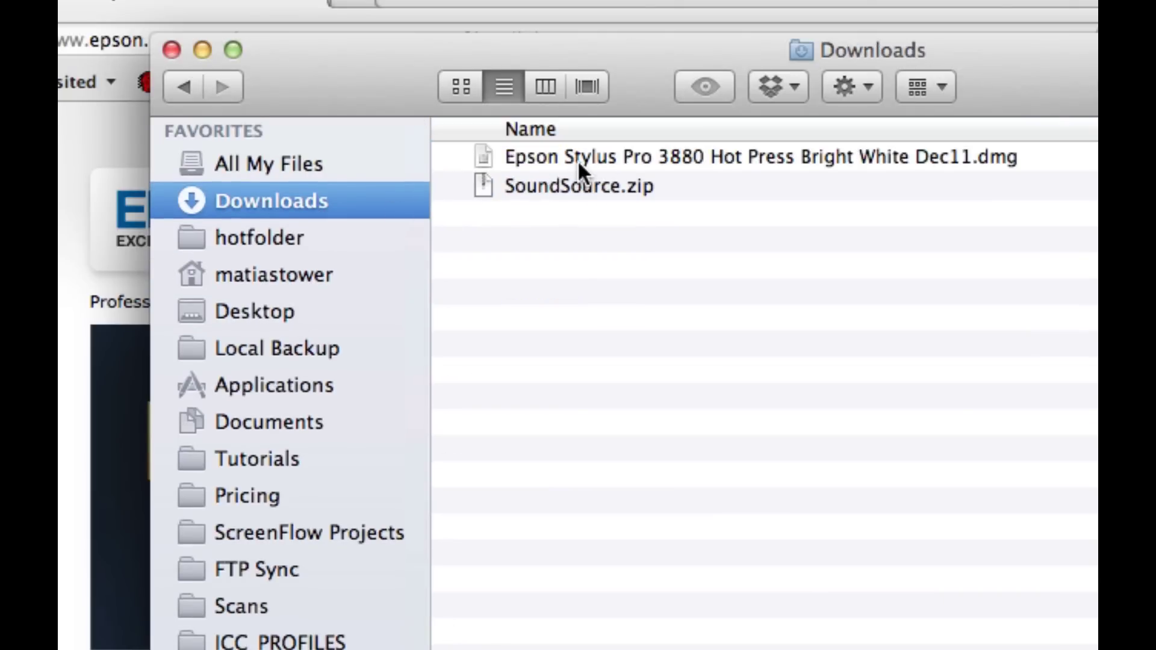